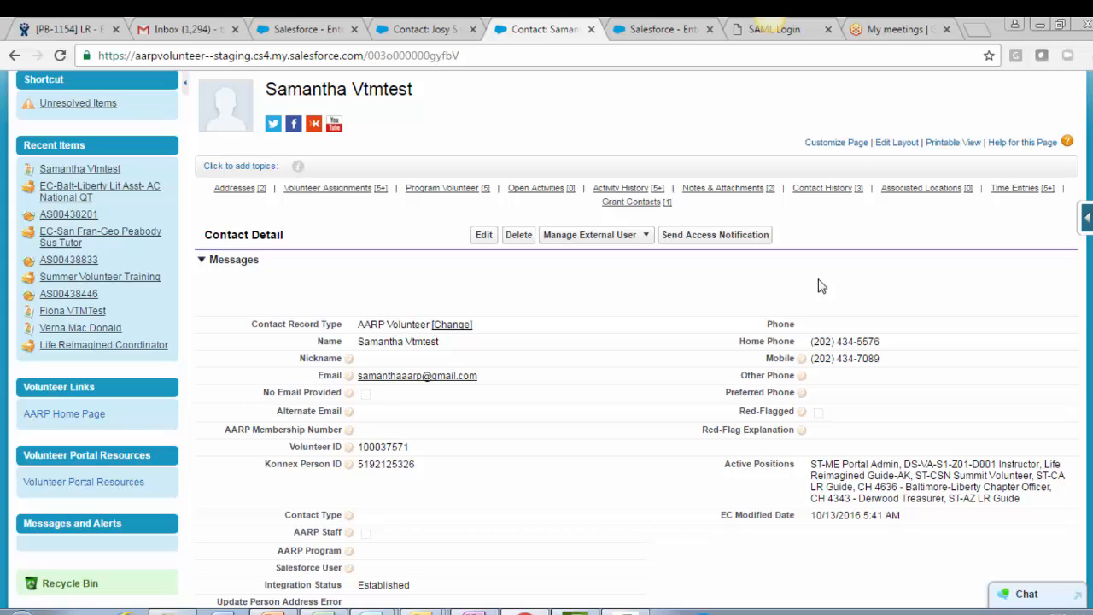
Step: Open the EC-Balt-Liberty Lit Asst- AC National QT position from the contact's volunteer assignments
{"action": "scroll", "coordinate": [818, 286], "scroll_direction": "down", "scroll_amount": 5}
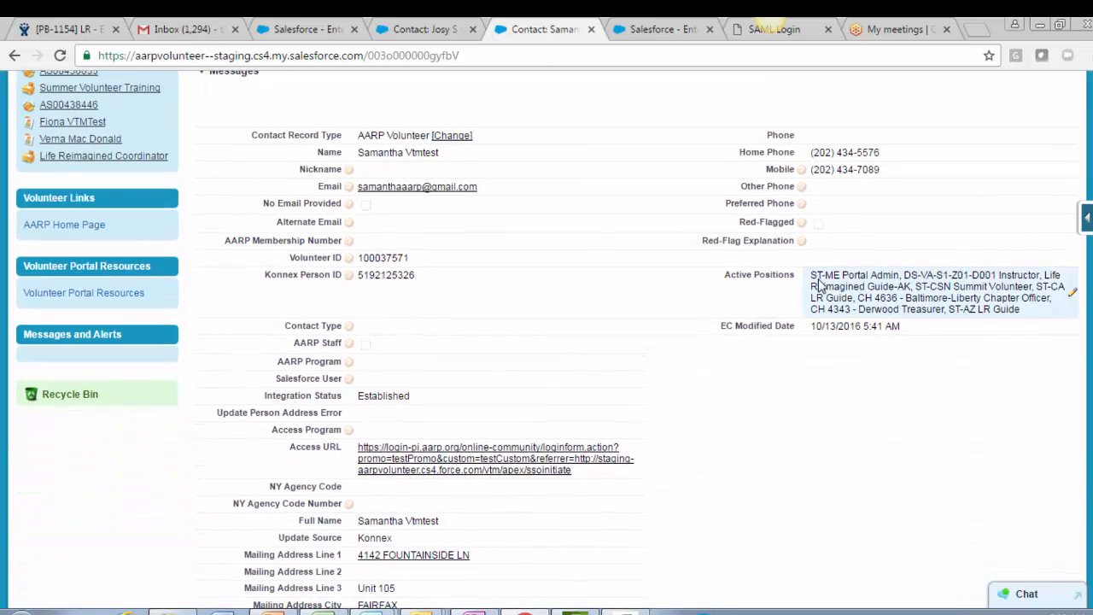
{"action": "scroll", "coordinate": [818, 286], "scroll_direction": "down", "scroll_amount": 3}
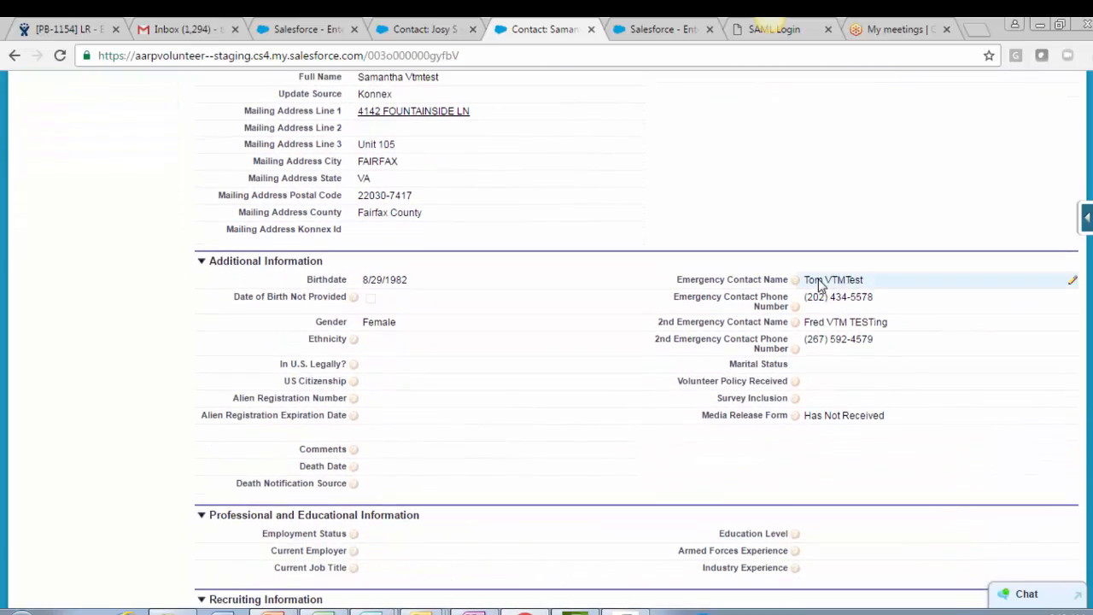
{"action": "scroll", "coordinate": [818, 286], "scroll_direction": "down", "scroll_amount": 10}
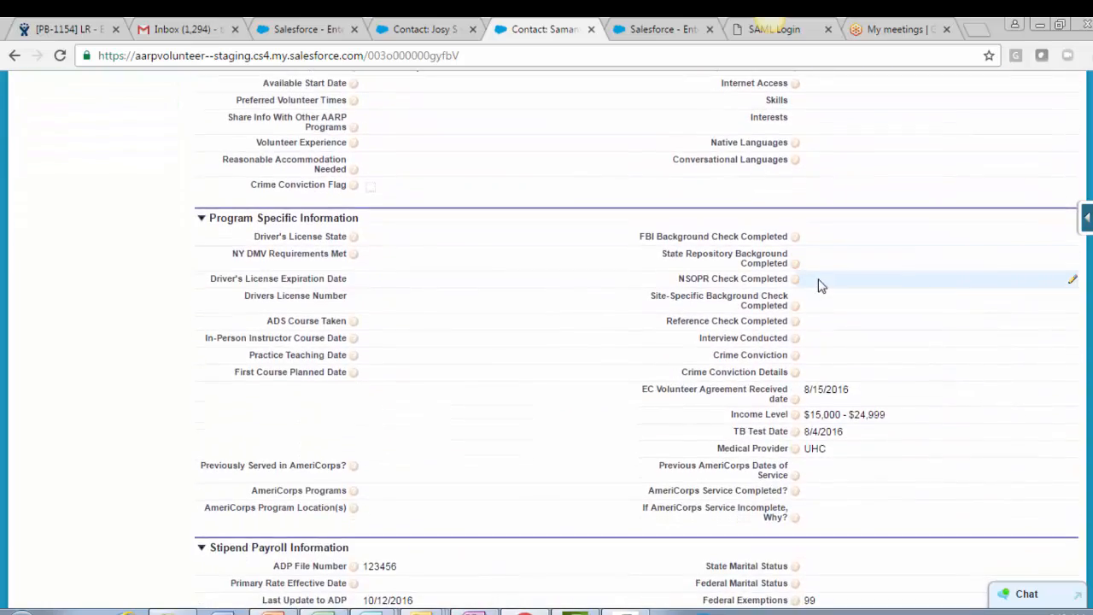
{"action": "scroll", "coordinate": [818, 286], "scroll_direction": "down", "scroll_amount": 6}
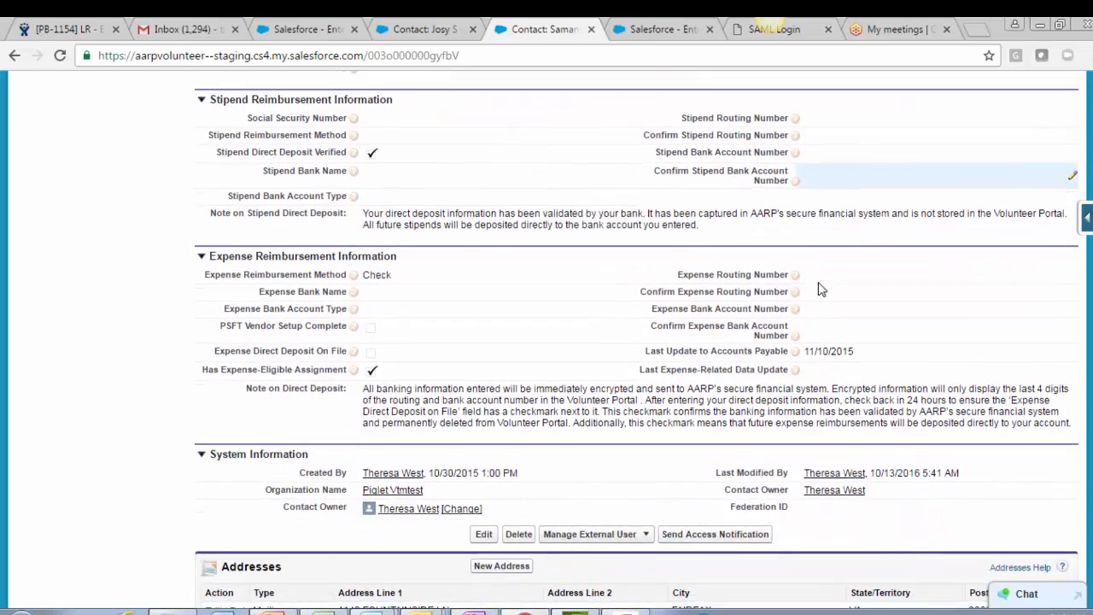
{"action": "scroll", "coordinate": [818, 286], "scroll_direction": "down", "scroll_amount": 2}
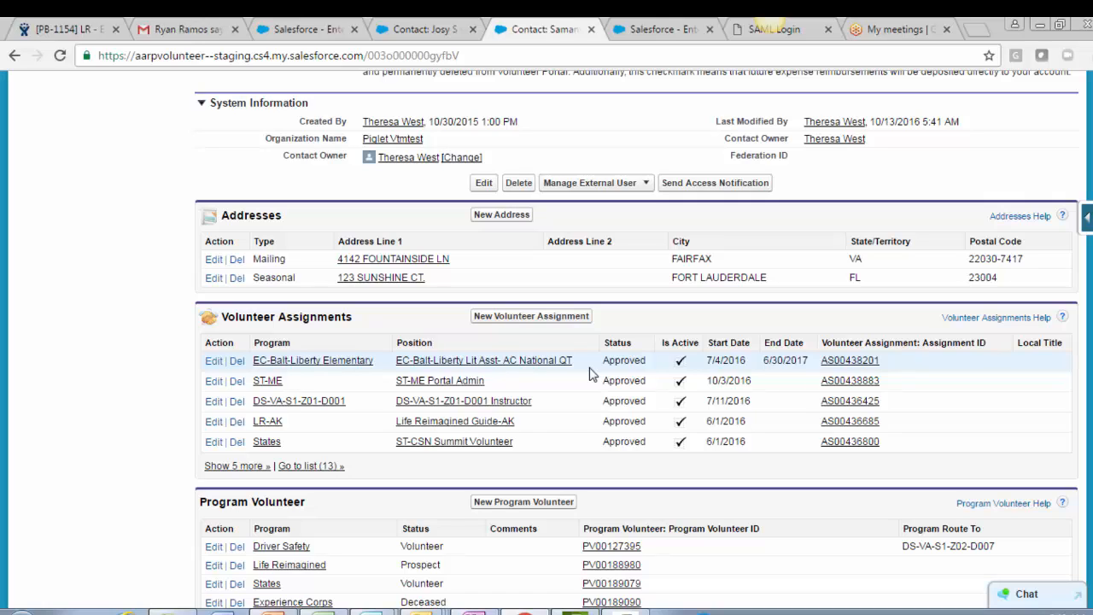
{"action": "left_click", "coordinate": [491, 369]}
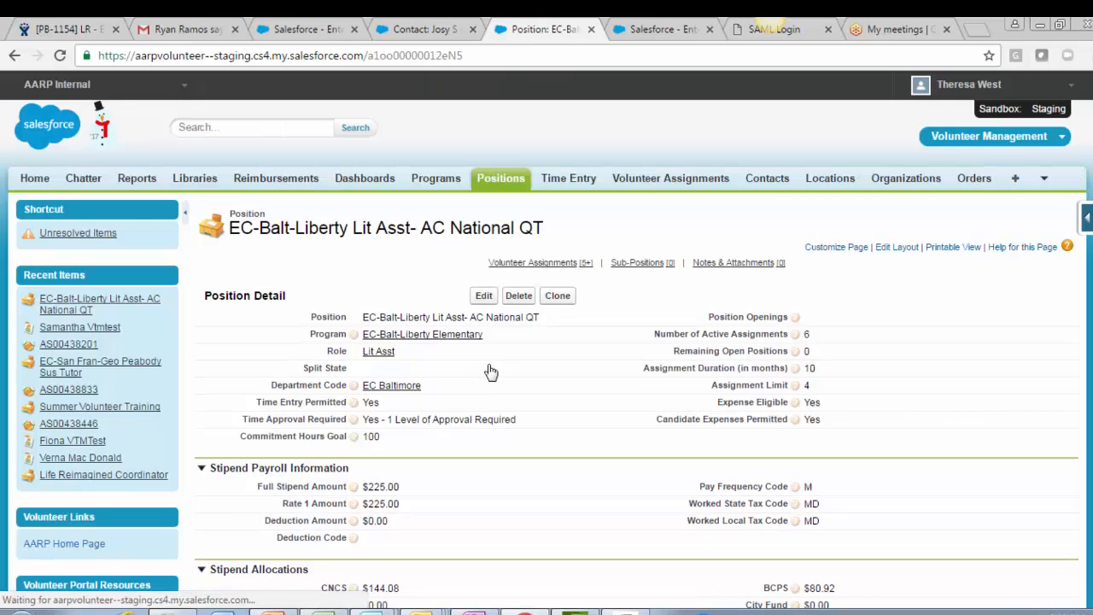
Step: Review the position's time entry settings, stipend payroll and allocation fields, supervisor, and related volunteer assignments
{"action": "scroll", "coordinate": [756, 401], "scroll_direction": "down", "scroll_amount": 1}
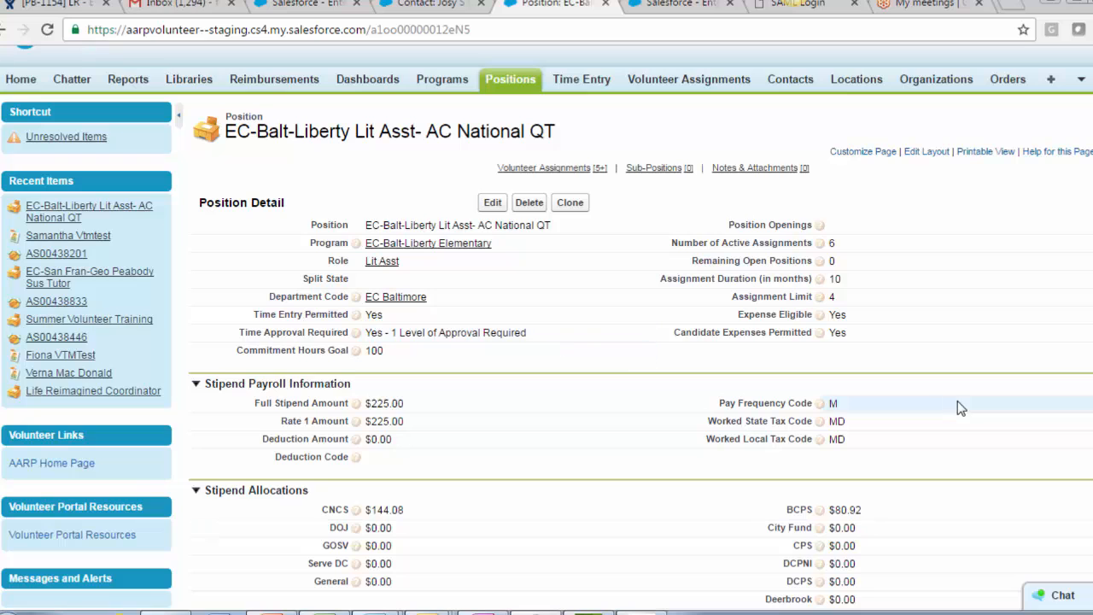
{"action": "scroll", "coordinate": [958, 400], "scroll_direction": "down", "scroll_amount": 6}
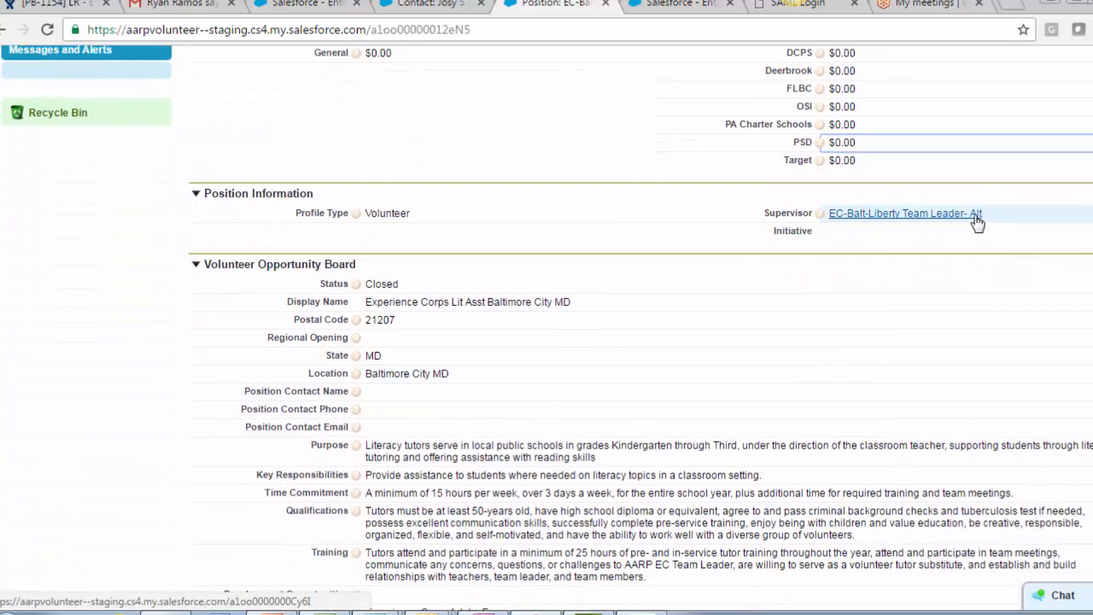
{"action": "mouse_move", "coordinate": [978, 220]}
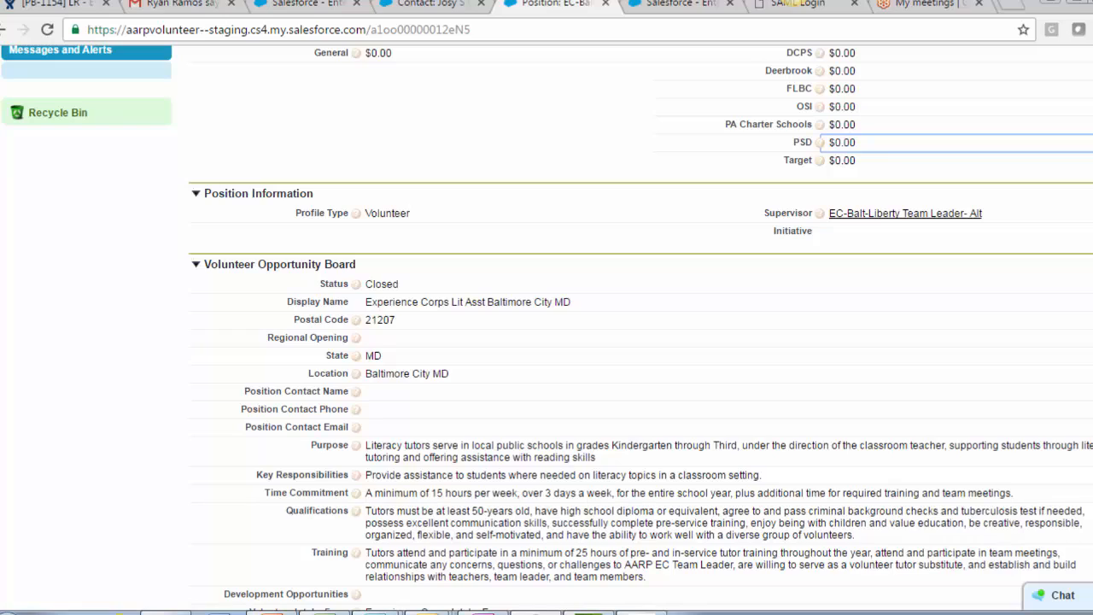
{"action": "scroll", "coordinate": [640, 342], "scroll_direction": "up", "scroll_amount": 5}
{"action": "scroll", "coordinate": [640, 341], "scroll_direction": "down", "scroll_amount": 10}
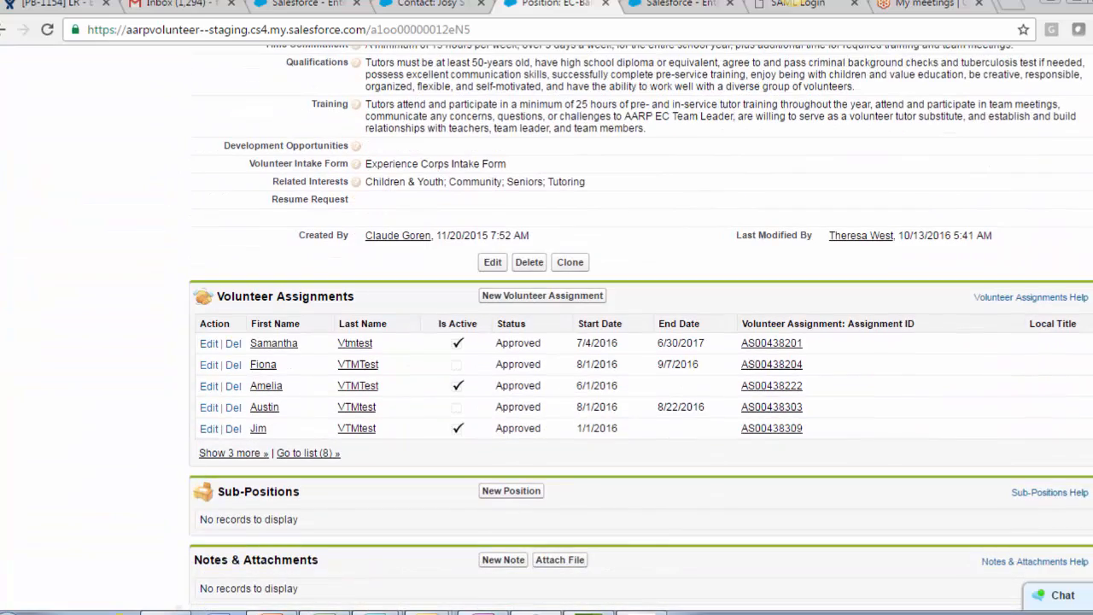
Step: Return to the volunteer's contact record from the first listed assignment and open its grant contact record
{"action": "left_click", "coordinate": [278, 347]}
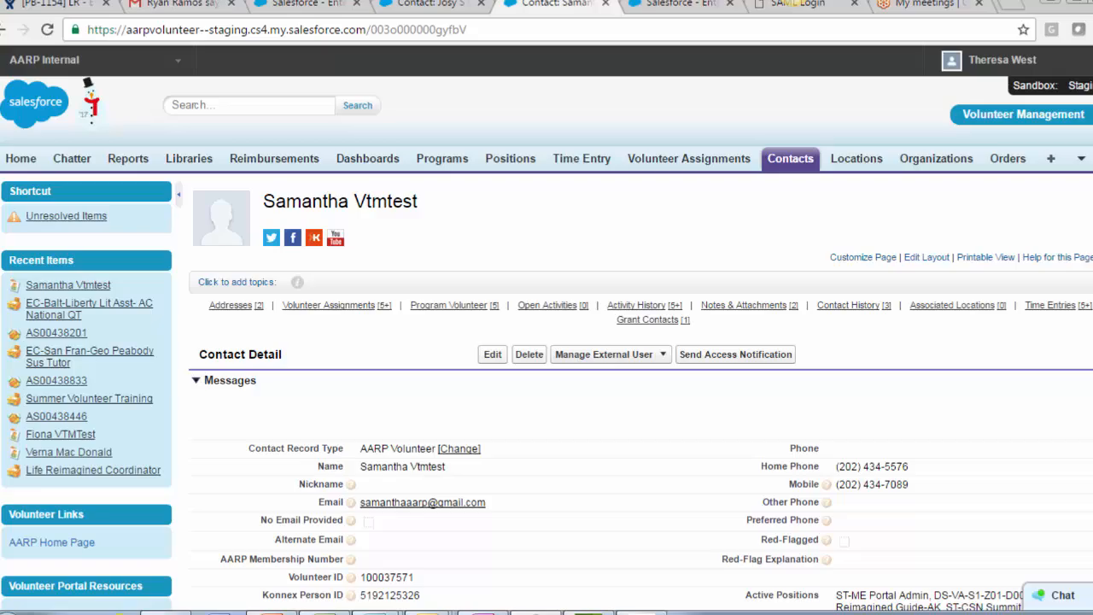
{"action": "scroll", "coordinate": [546, 342], "scroll_direction": "down", "scroll_amount": 15}
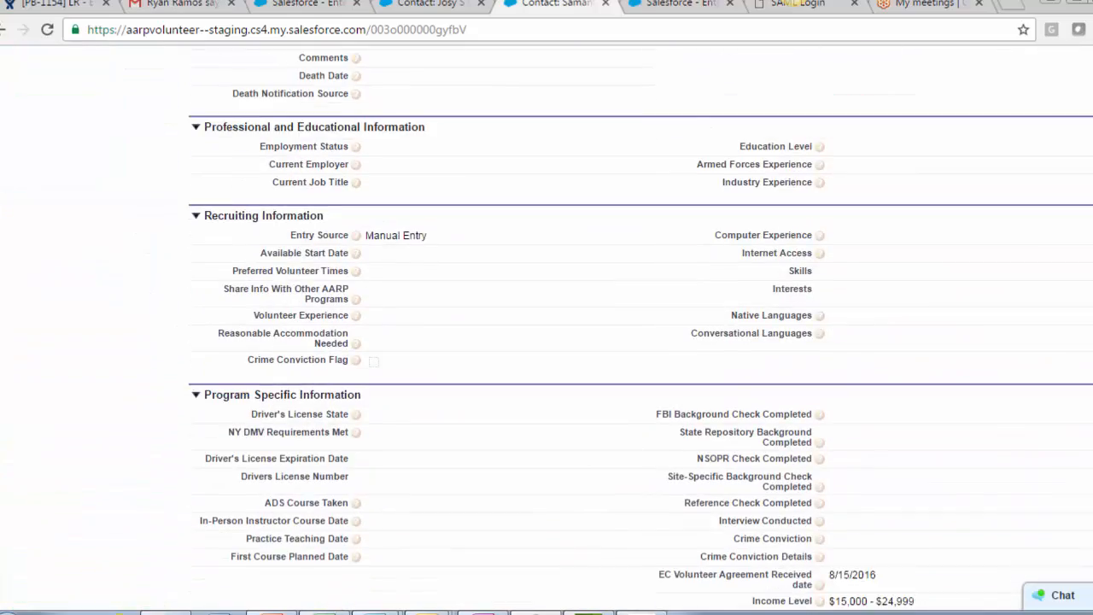
{"action": "scroll", "coordinate": [547, 342], "scroll_direction": "down", "scroll_amount": 15}
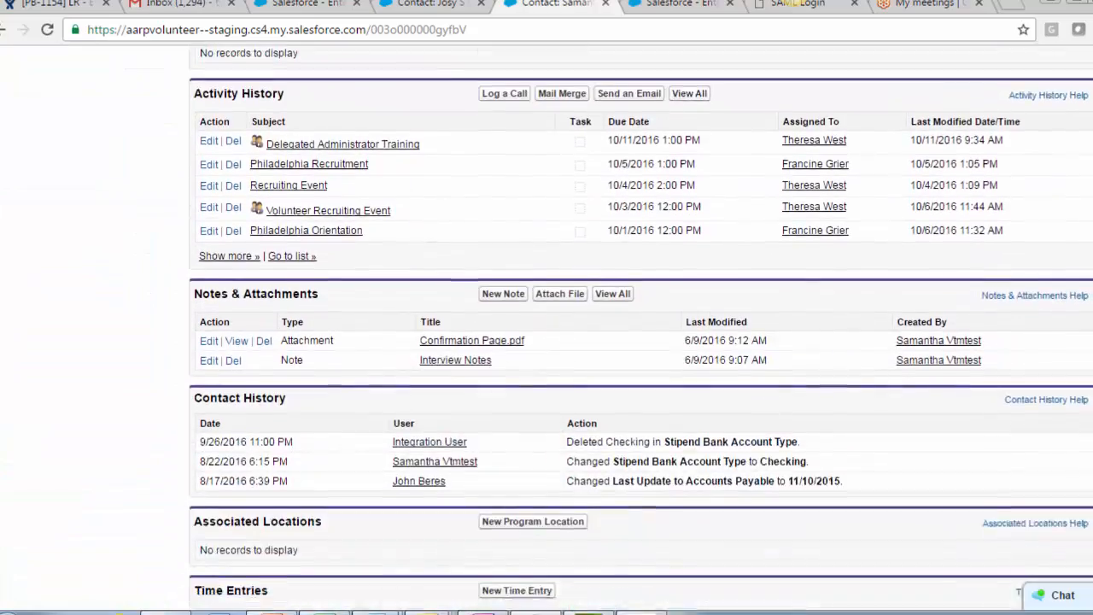
{"action": "scroll", "coordinate": [546, 341], "scroll_direction": "down", "scroll_amount": 3}
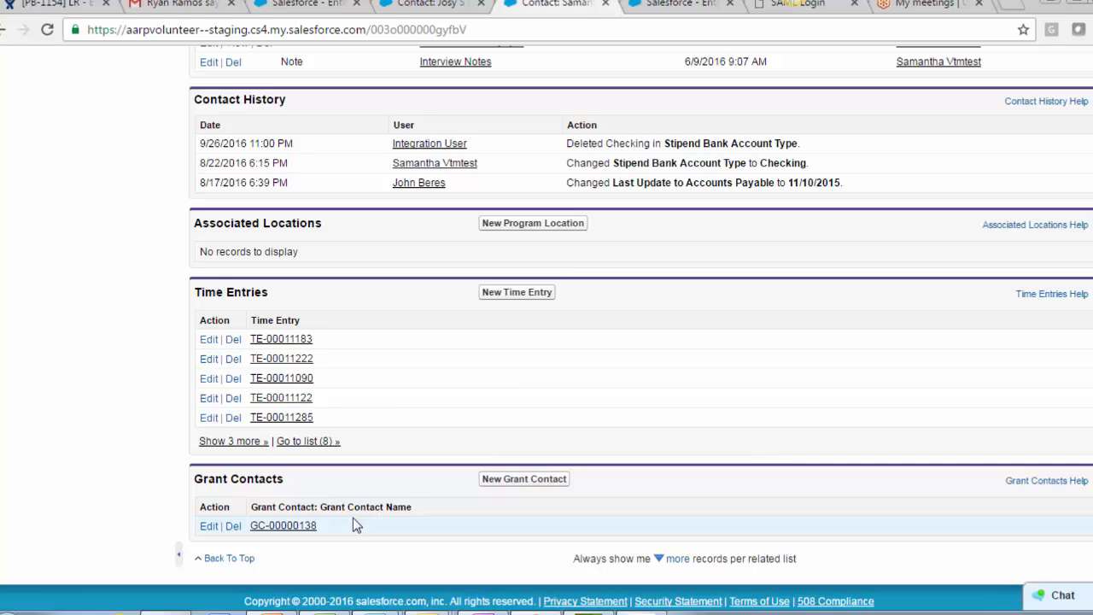
{"action": "left_click", "coordinate": [288, 528]}
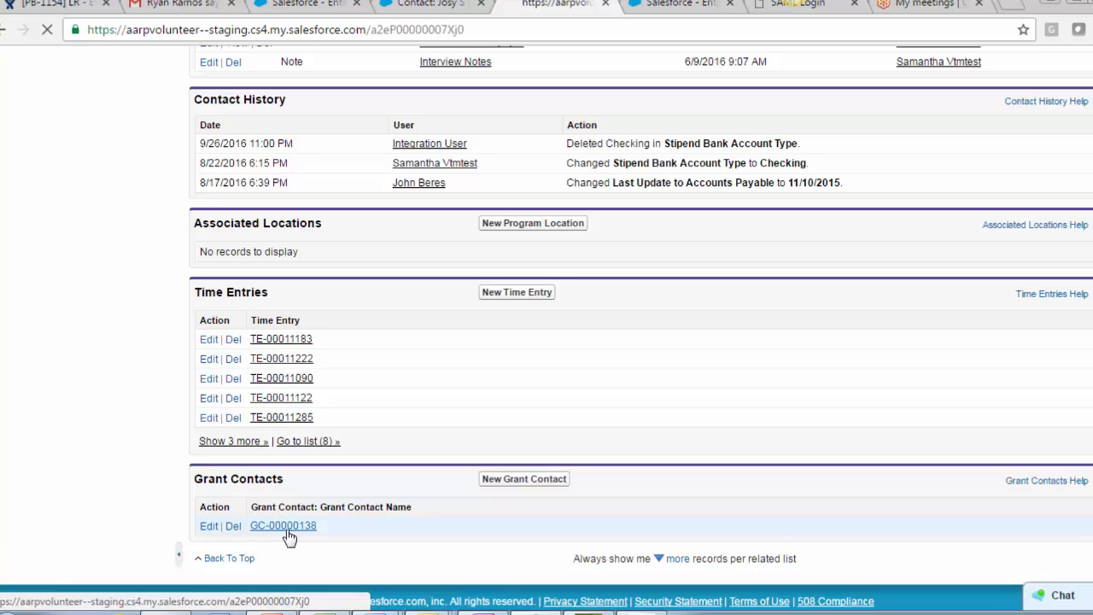
Step: Review the grant contact's grant, grant year, active dates and stipend information
{"action": "scroll", "coordinate": [955, 391], "scroll_direction": "down", "scroll_amount": 1}
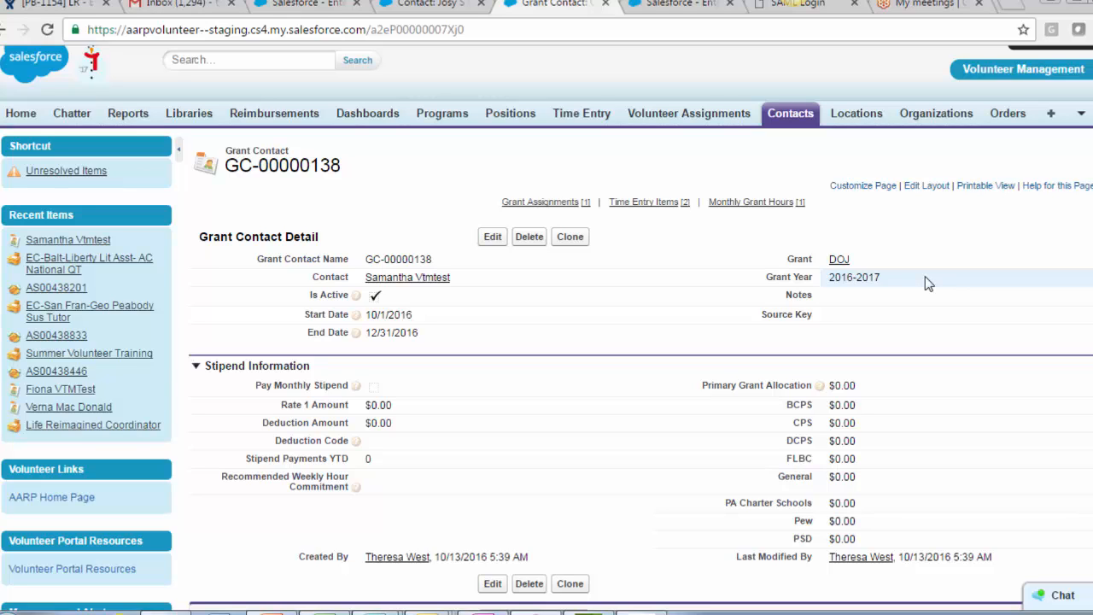
{"action": "scroll", "coordinate": [957, 383], "scroll_direction": "down", "scroll_amount": 3}
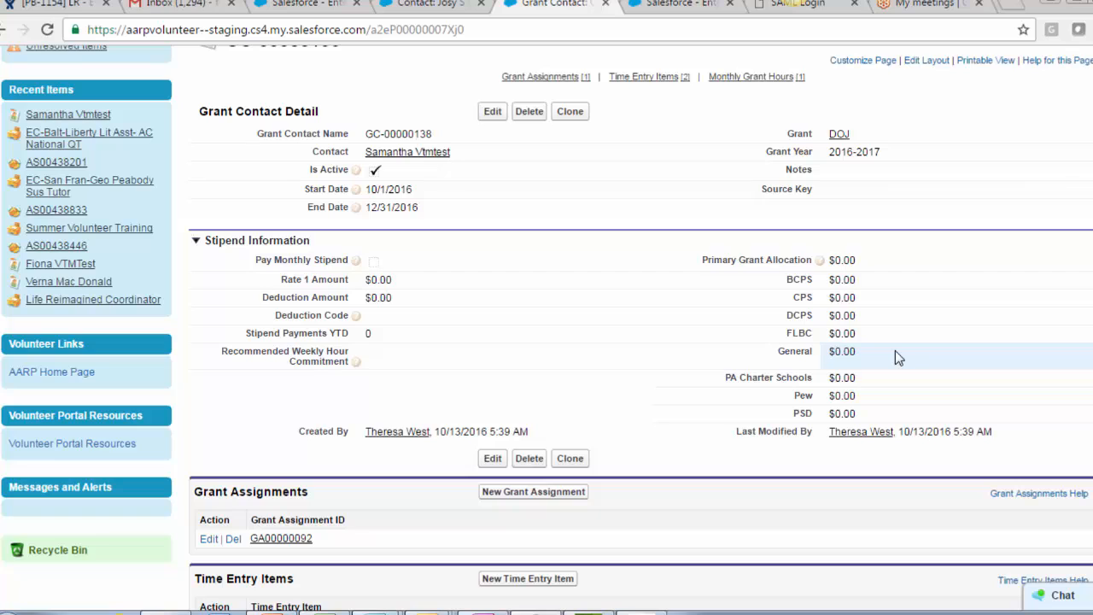
{"action": "scroll", "coordinate": [895, 356], "scroll_direction": "up", "scroll_amount": 2}
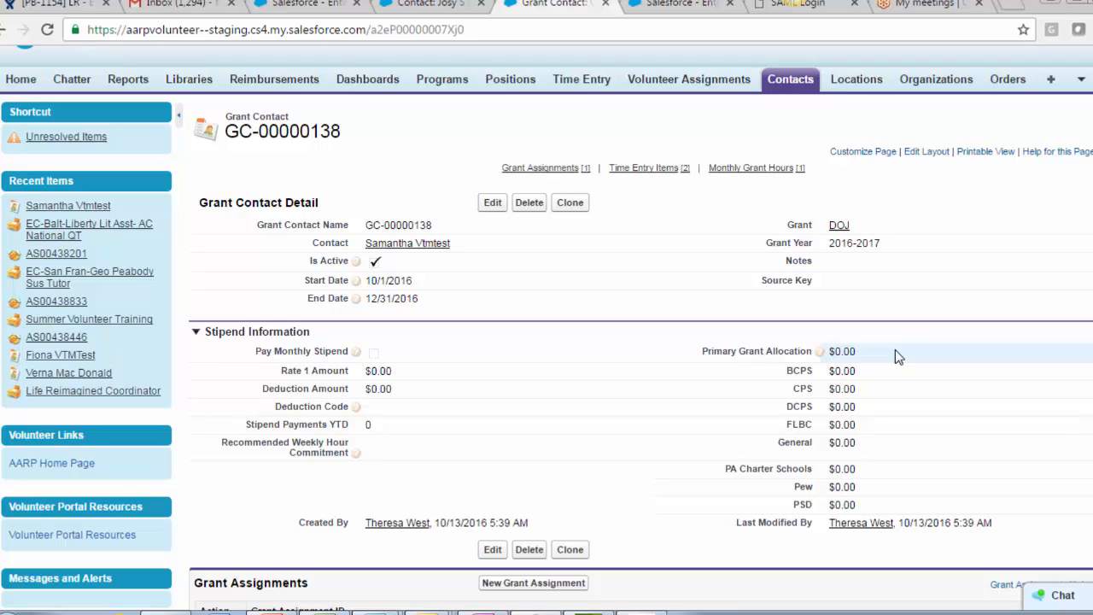
Step: Go back to the grant contact's linked volunteer record and log in to the community as that user
{"action": "left_click", "coordinate": [446, 246]}
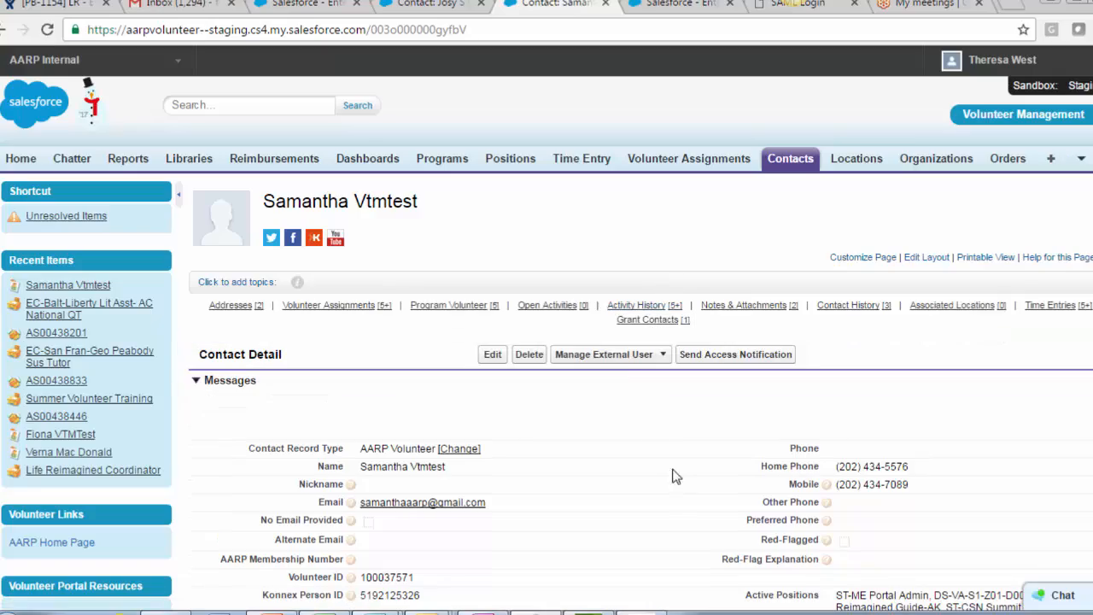
{"action": "mouse_move", "coordinate": [609, 354]}
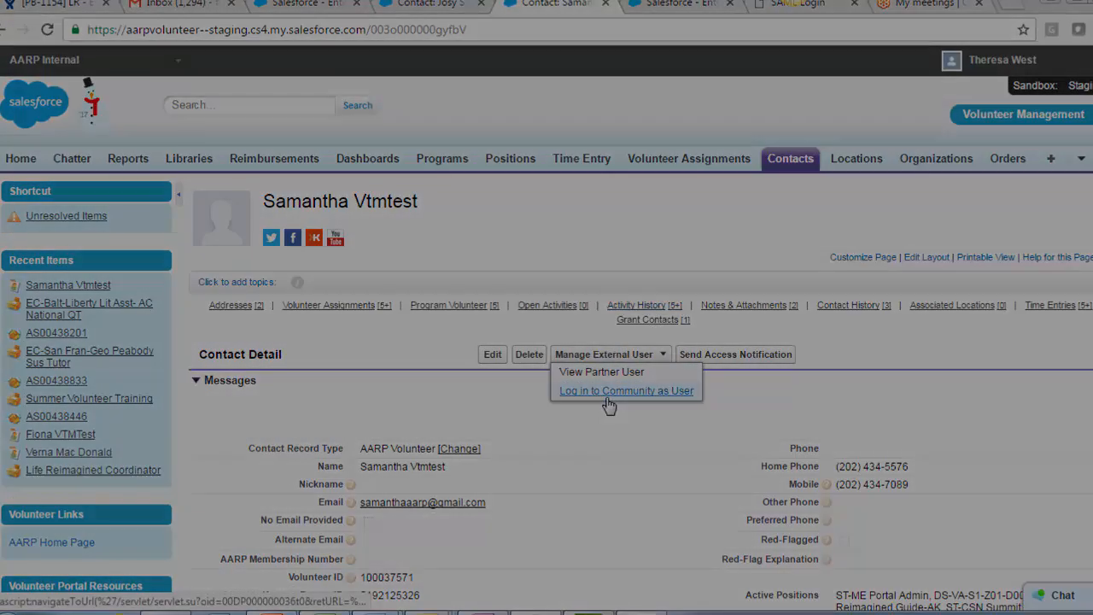
{"action": "left_click", "coordinate": [605, 397]}
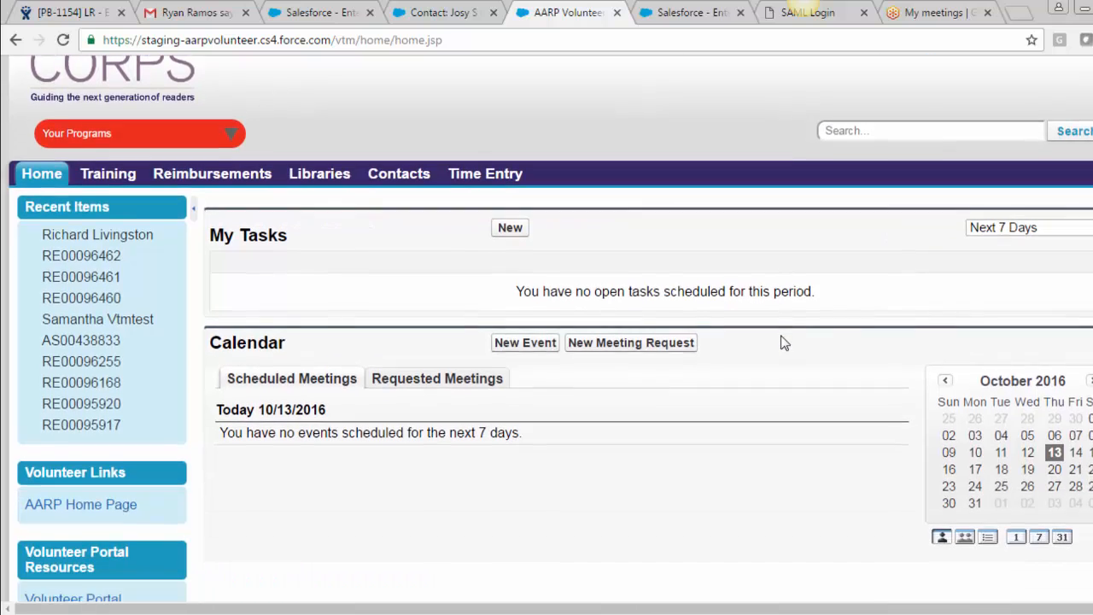
Step: Look over the volunteer portal's home page and open its Time Entry page
{"action": "scroll", "coordinate": [784, 342], "scroll_direction": "down", "scroll_amount": 1}
{"action": "scroll", "coordinate": [783, 342], "scroll_direction": "up", "scroll_amount": 2}
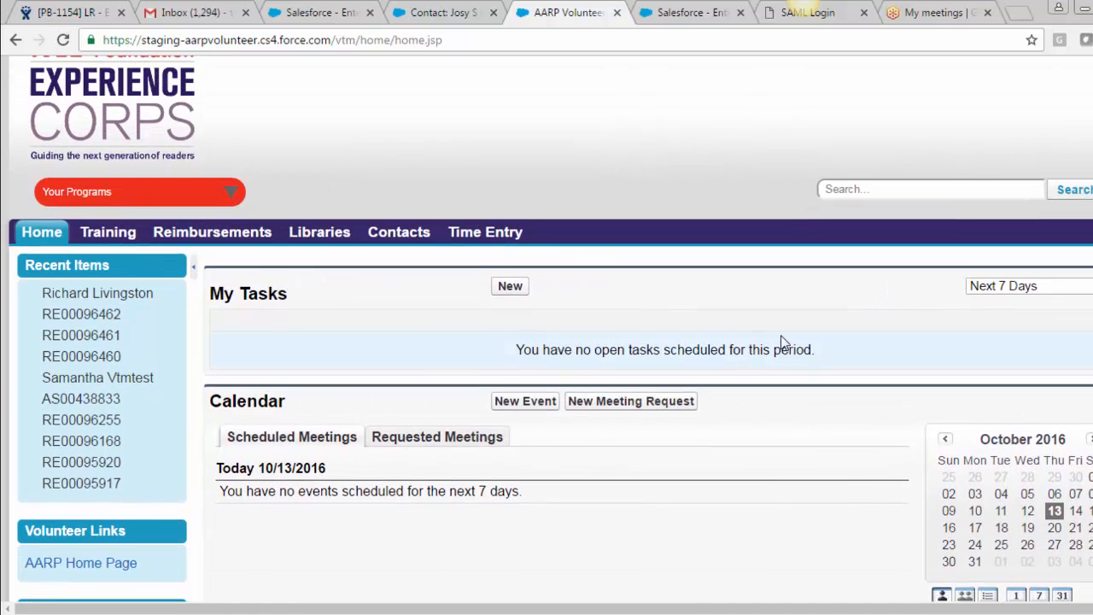
{"action": "scroll", "coordinate": [842, 323], "scroll_direction": "down", "scroll_amount": 1}
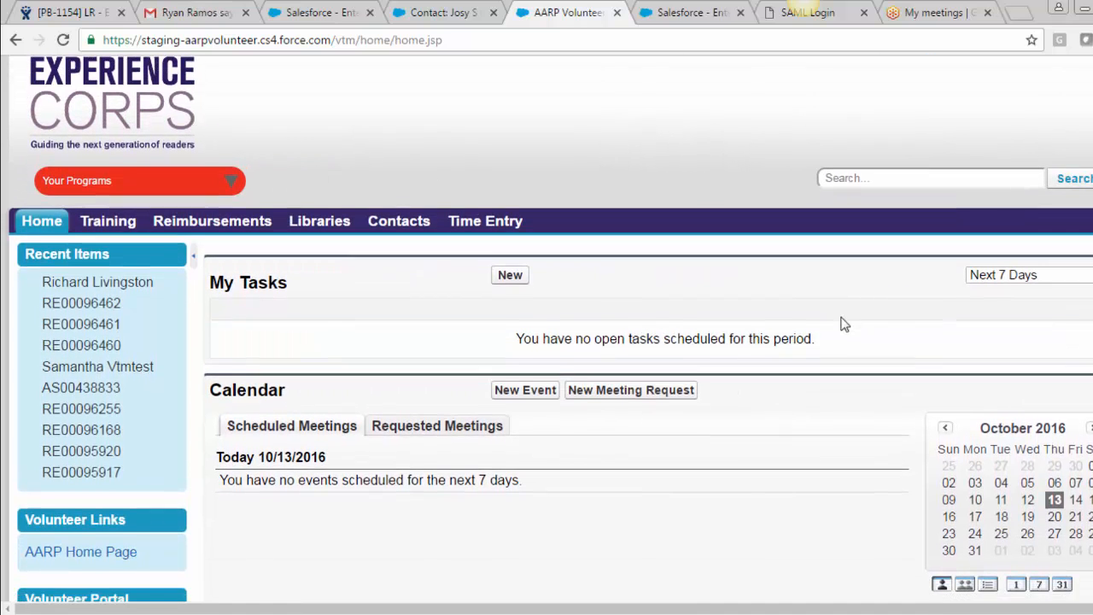
{"action": "scroll", "coordinate": [844, 323], "scroll_direction": "down", "scroll_amount": 2}
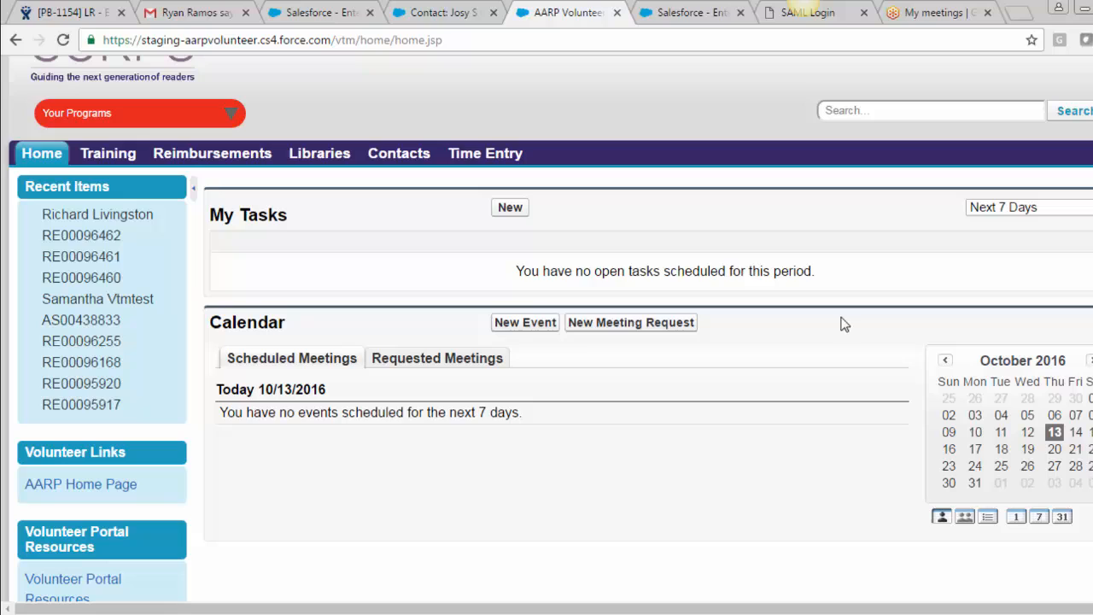
{"action": "left_click", "coordinate": [508, 158]}
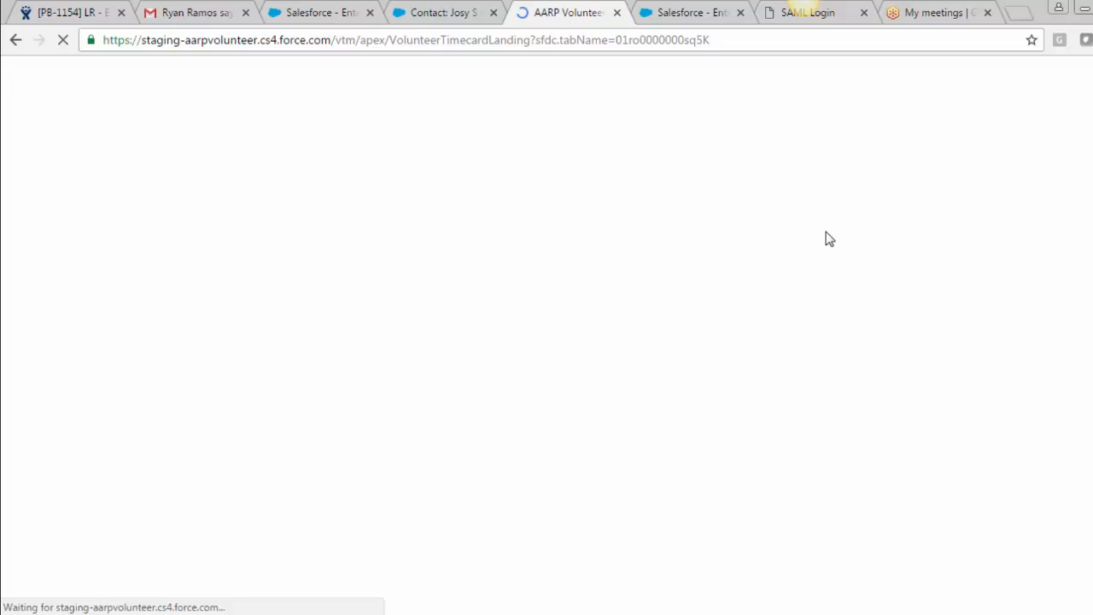
Step: Check the existing time entries and those pending approval, and create a new time entry dated 10/13/2016
{"action": "scroll", "coordinate": [827, 237], "scroll_direction": "down", "scroll_amount": 5}
{"action": "scroll", "coordinate": [827, 237], "scroll_direction": "up", "scroll_amount": 1}
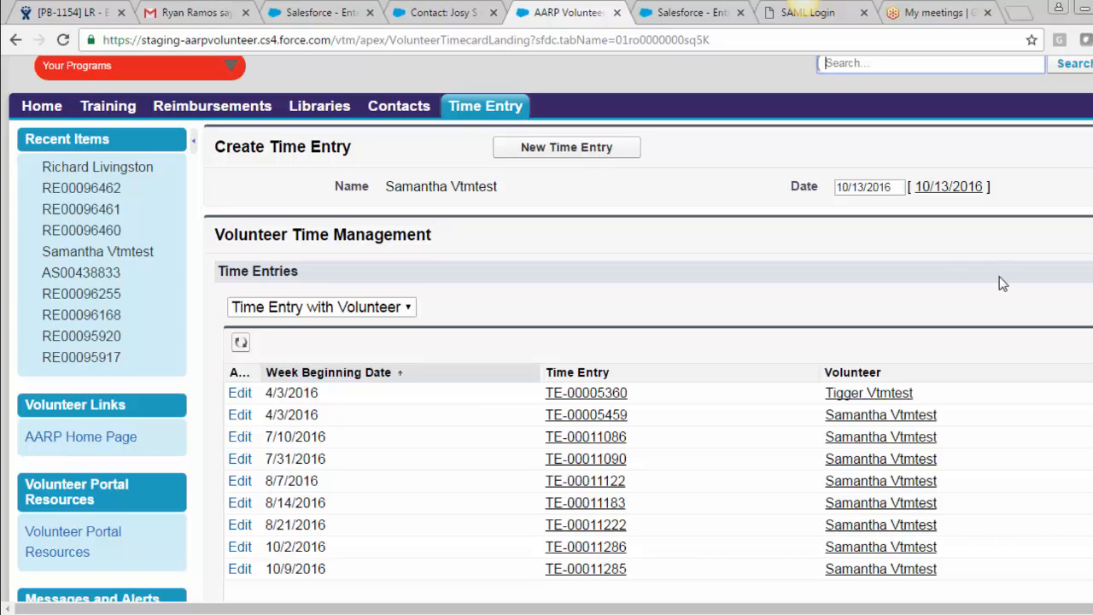
{"action": "scroll", "coordinate": [1003, 283], "scroll_direction": "down", "scroll_amount": 3}
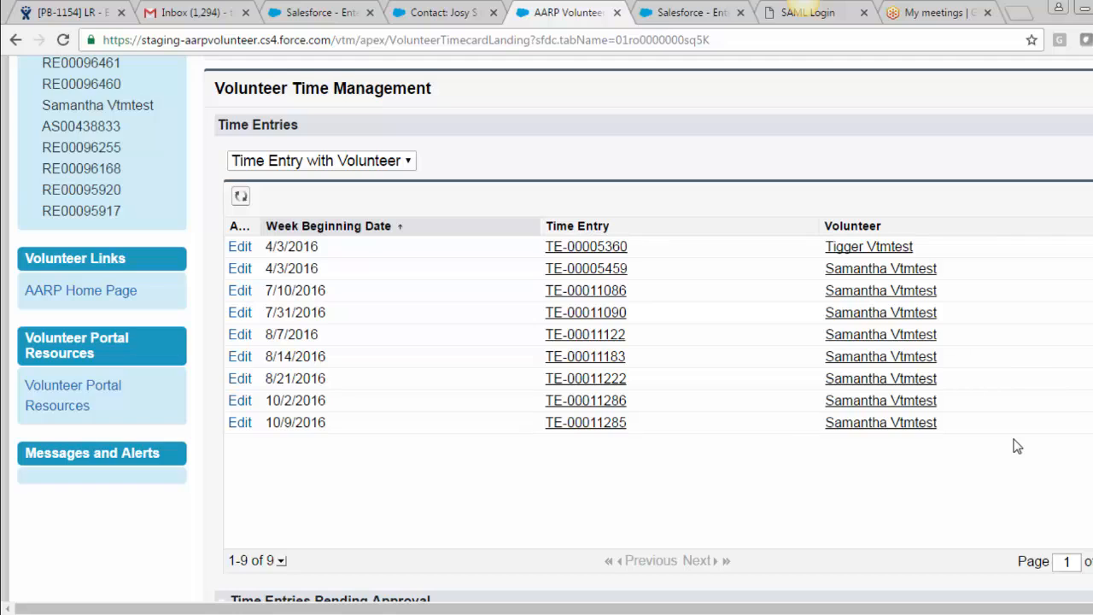
{"action": "scroll", "coordinate": [1016, 446], "scroll_direction": "down", "scroll_amount": 3}
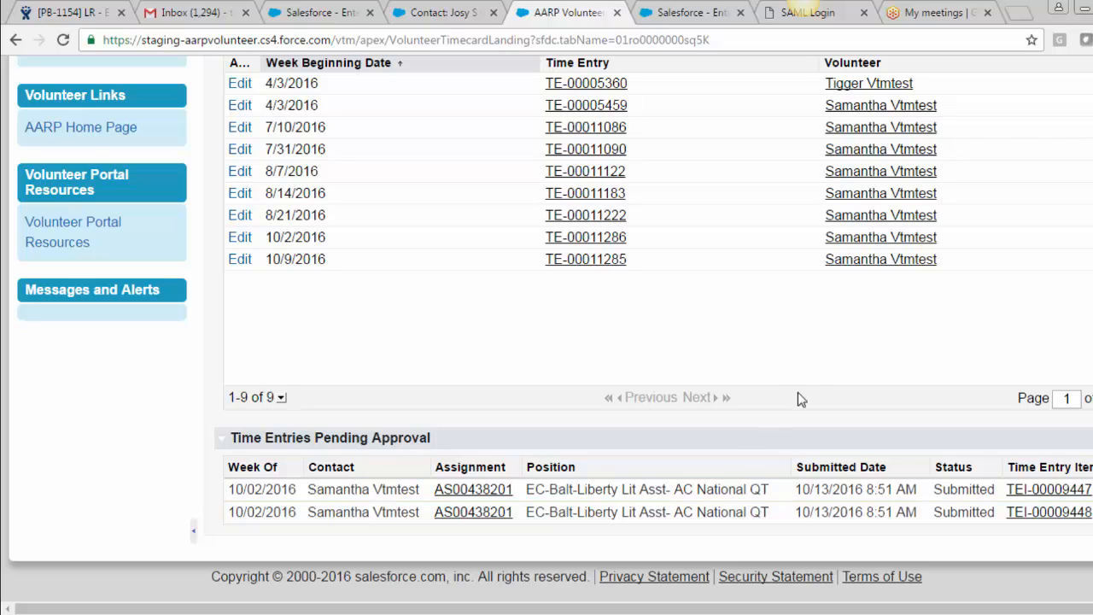
{"action": "scroll", "coordinate": [810, 385], "scroll_direction": "up", "scroll_amount": 3}
{"action": "scroll", "coordinate": [810, 388], "scroll_direction": "up", "scroll_amount": 1}
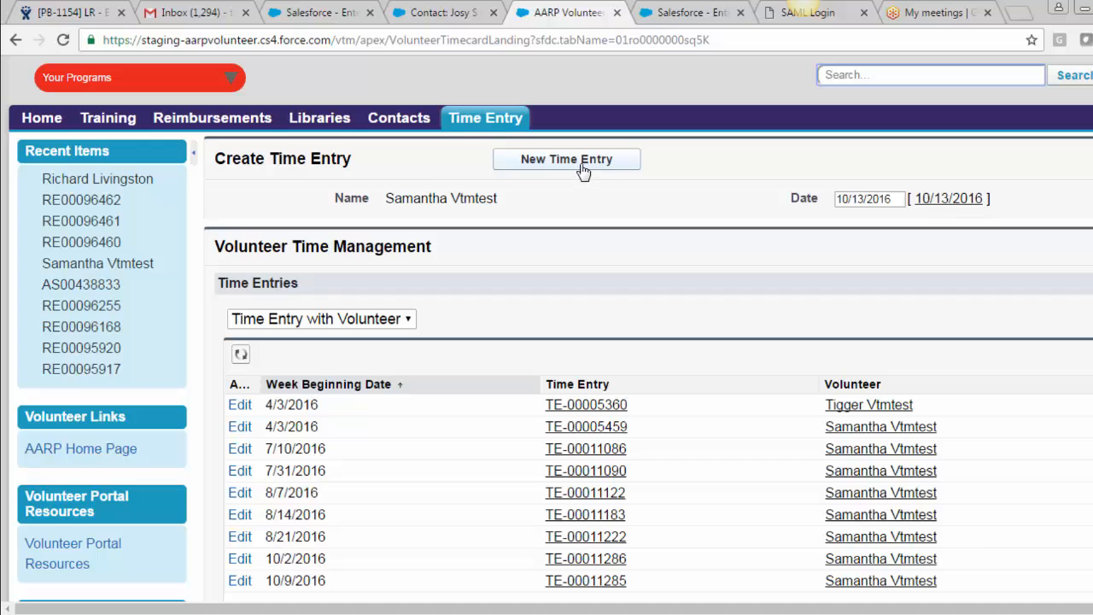
{"action": "left_click", "coordinate": [580, 167]}
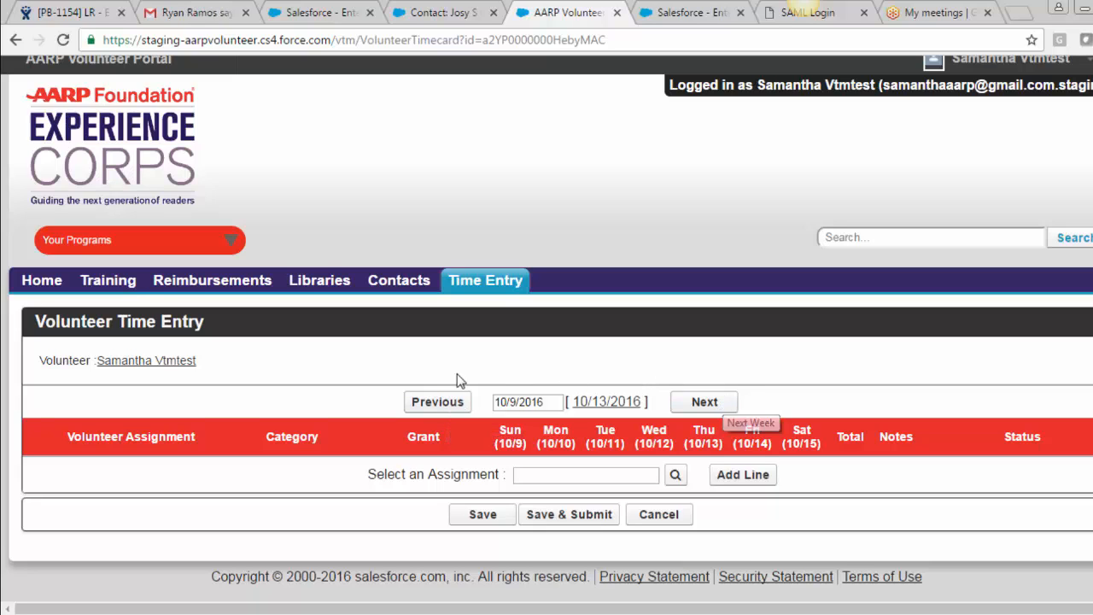
Step: Review the volunteer's timecards for the weeks of 10/2/2016 and 9/25/2016, and return to the week of 10/9/2016
{"action": "left_click", "coordinate": [419, 408]}
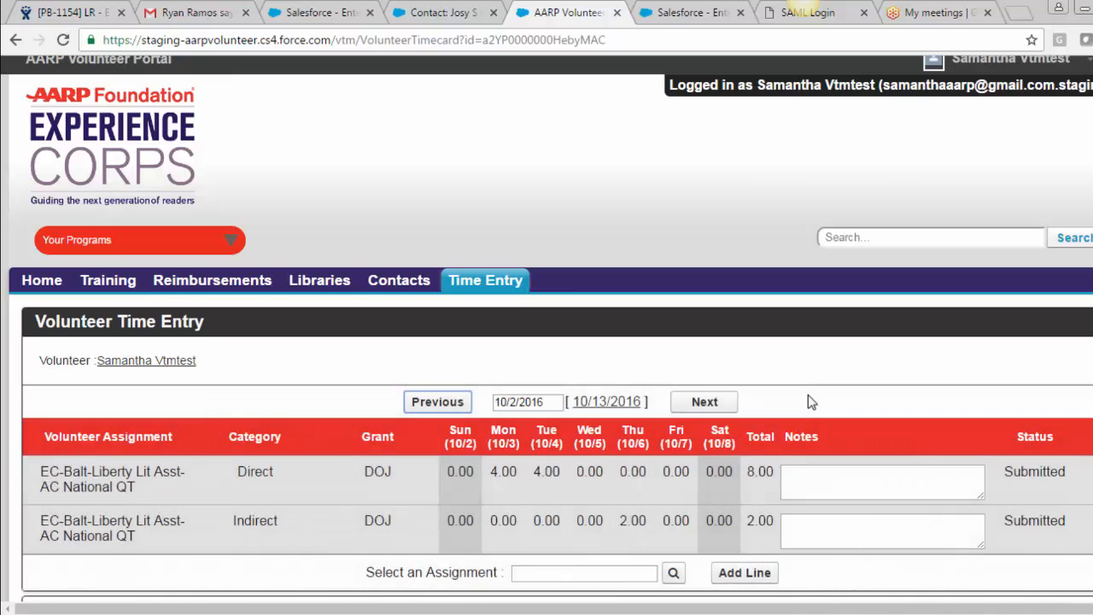
{"action": "scroll", "coordinate": [808, 395], "scroll_direction": "down", "scroll_amount": 1}
{"action": "scroll", "coordinate": [808, 395], "scroll_direction": "down", "scroll_amount": 1}
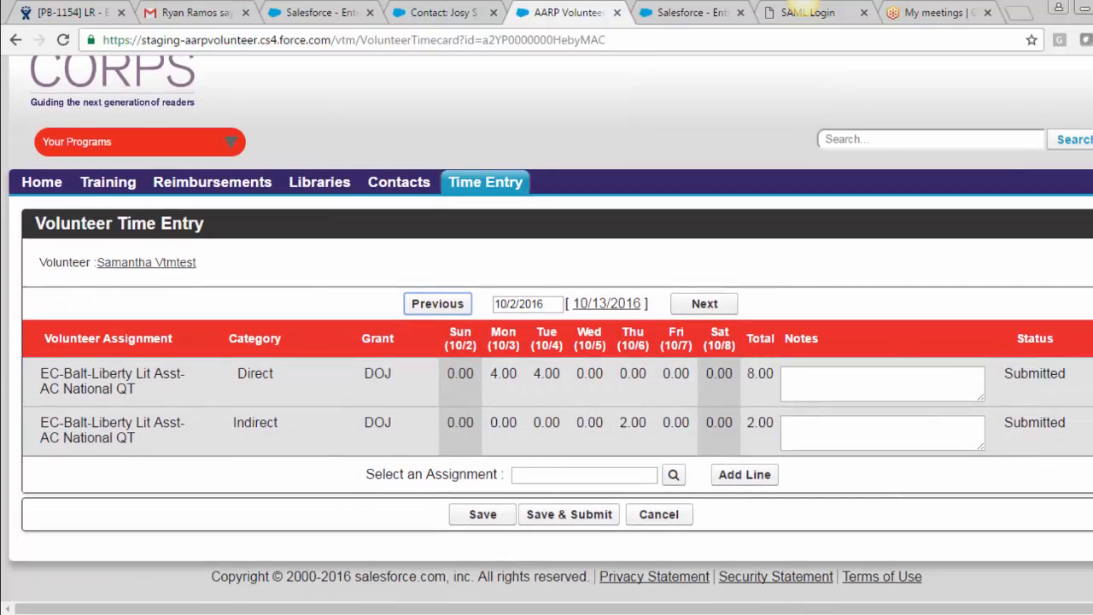
{"action": "left_click", "coordinate": [437, 303]}
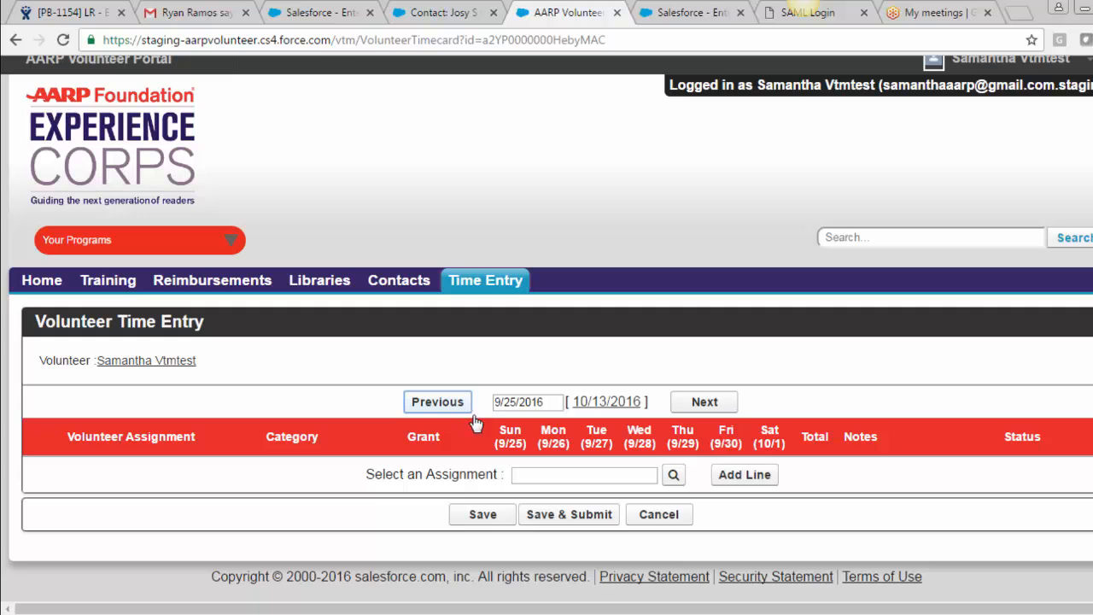
{"action": "left_click", "coordinate": [683, 401]}
{"action": "left_click", "coordinate": [701, 403]}
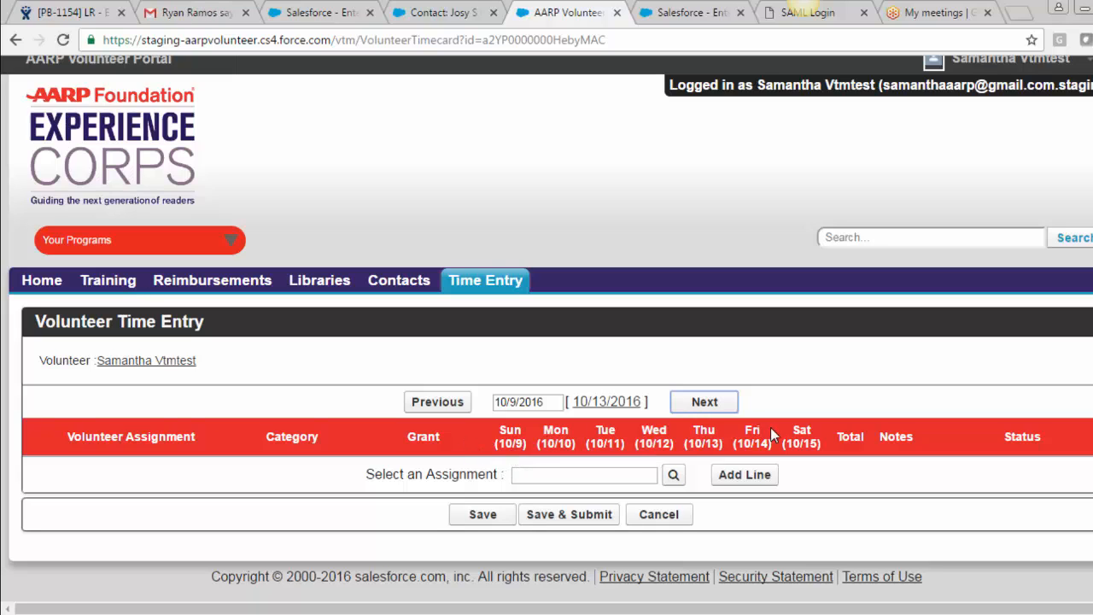
Step: Add a timecard line for the assignment EC-Balt-Liberty Lit Asst- AC National QT and set its category to Direct
{"action": "left_click", "coordinate": [674, 476]}
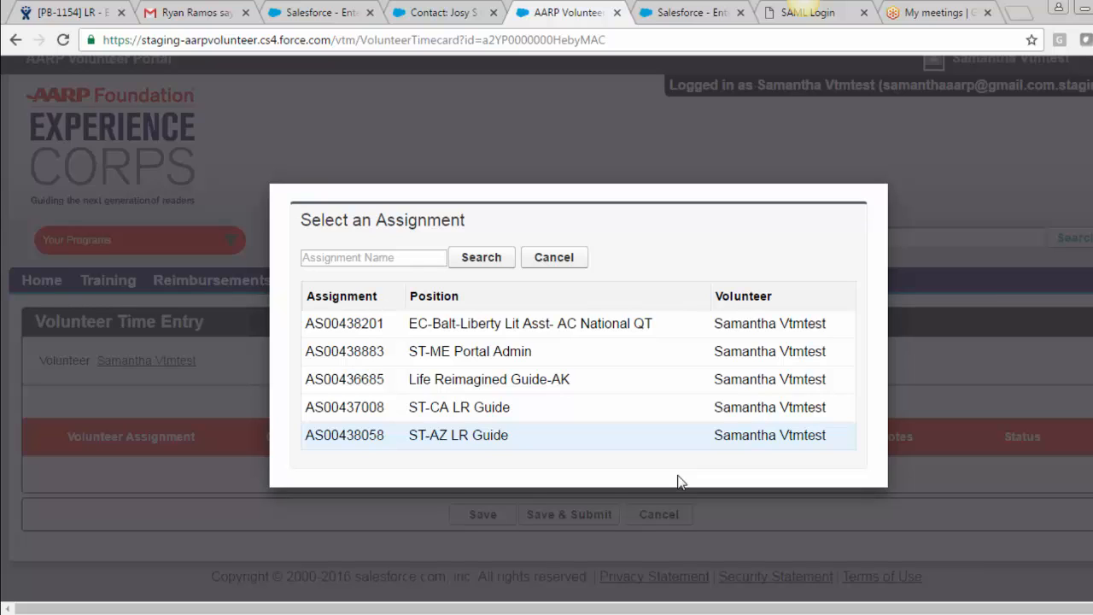
{"action": "left_click", "coordinate": [655, 328]}
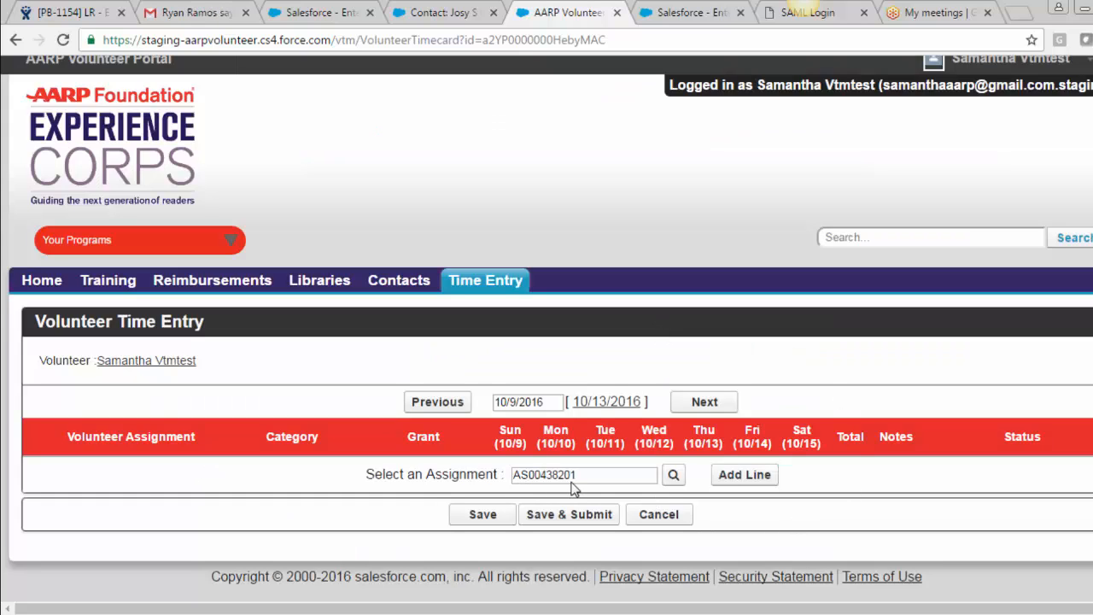
{"action": "left_click", "coordinate": [757, 480]}
{"action": "scroll", "coordinate": [957, 487], "scroll_direction": "down", "scroll_amount": 1}
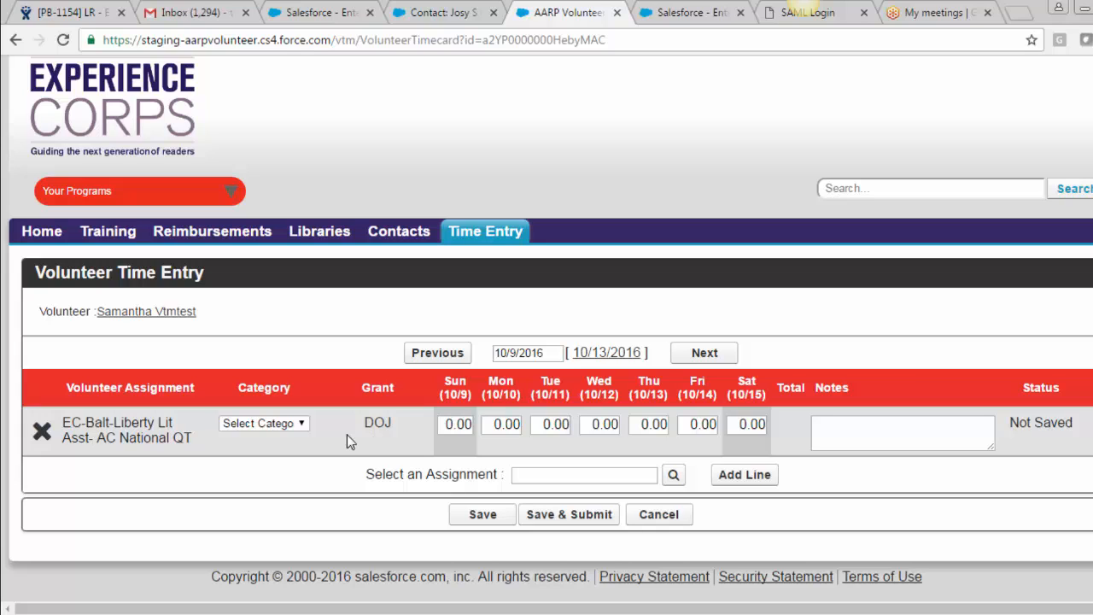
{"action": "left_click", "coordinate": [289, 425]}
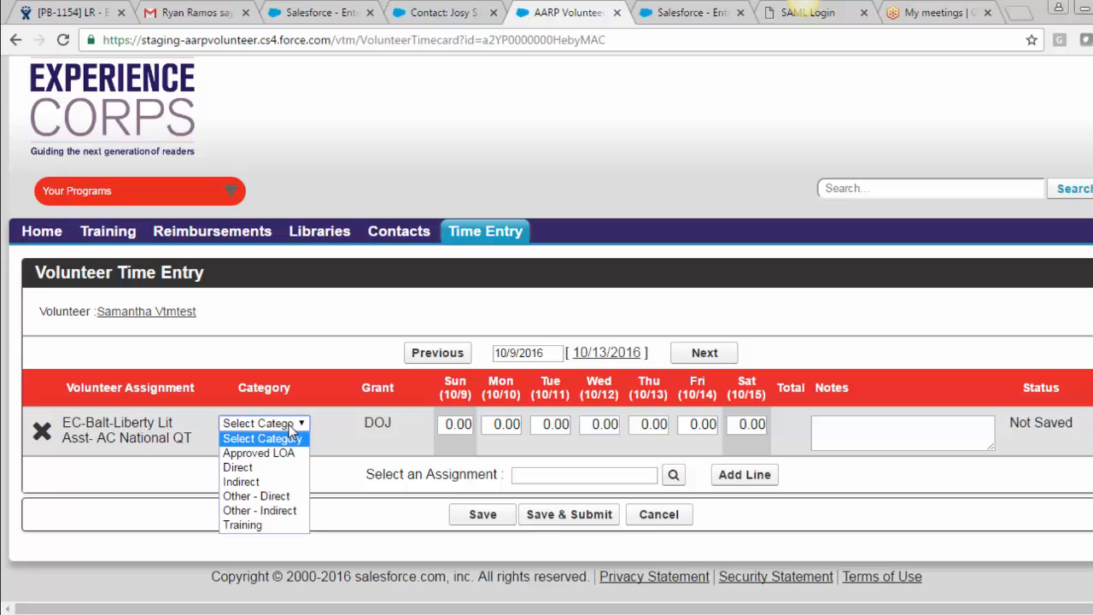
{"action": "left_click", "coordinate": [288, 467]}
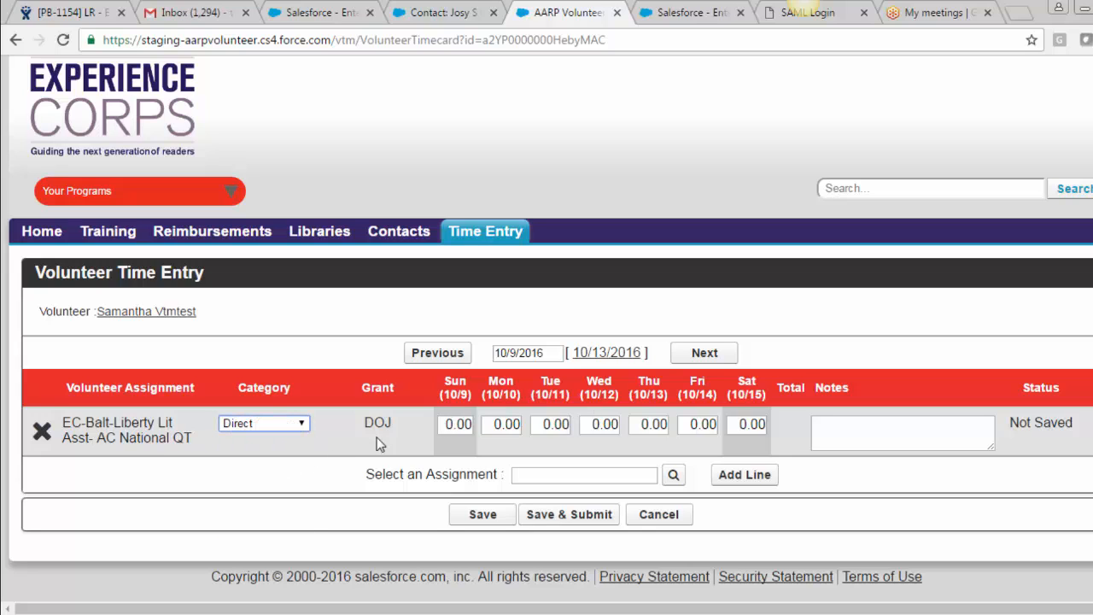
Step: Enter 2.00 hours each for Monday 10/10, Tuesday 10/11 and Wednesday 10/12 on the Direct line
{"action": "left_click", "coordinate": [505, 423]}
{"action": "left_click_drag", "start_coordinate": [549, 437], "coordinate": [556, 439]}
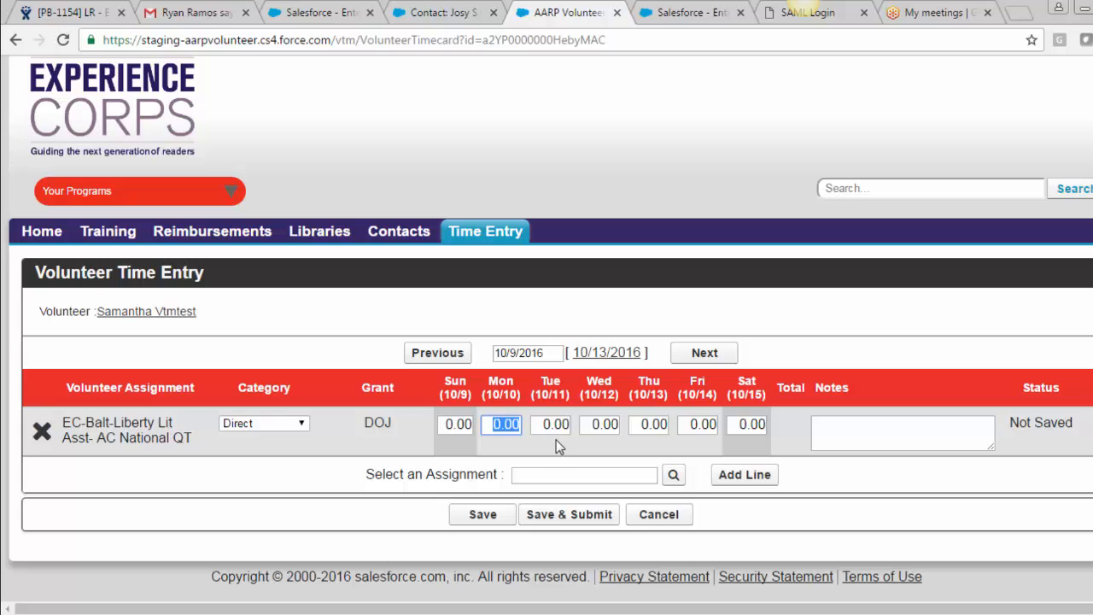
{"action": "type", "text": "2.00"}
{"action": "key", "text": "Tab"}
{"action": "type", "text": "2"}
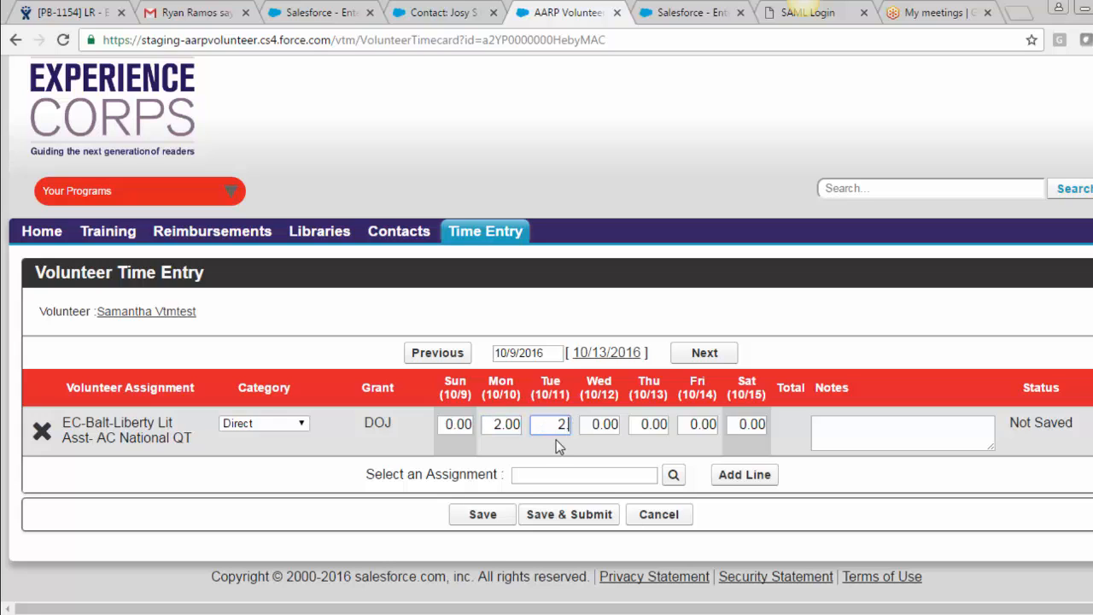
{"action": "type", "text": ".00"}
{"action": "key", "text": "Tab"}
{"action": "type", "text": "2.0"}
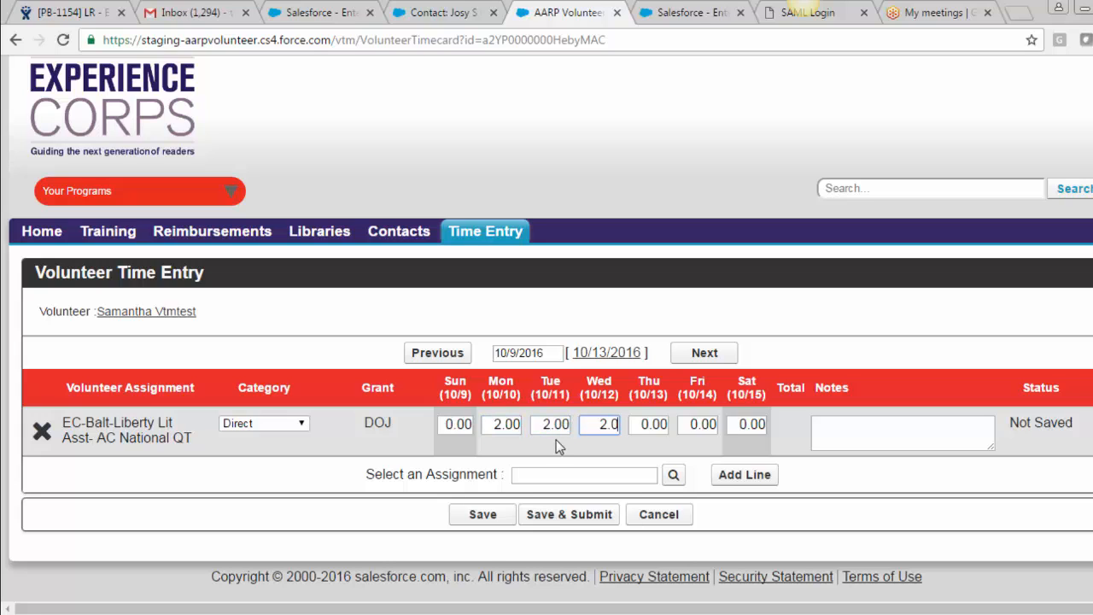
{"action": "type", "text": "0"}
Step: Add a second line for the assignment EC-Balt-Liberty Lit Asst- AC National QT and set its category to Indirect
{"action": "left_click", "coordinate": [673, 474]}
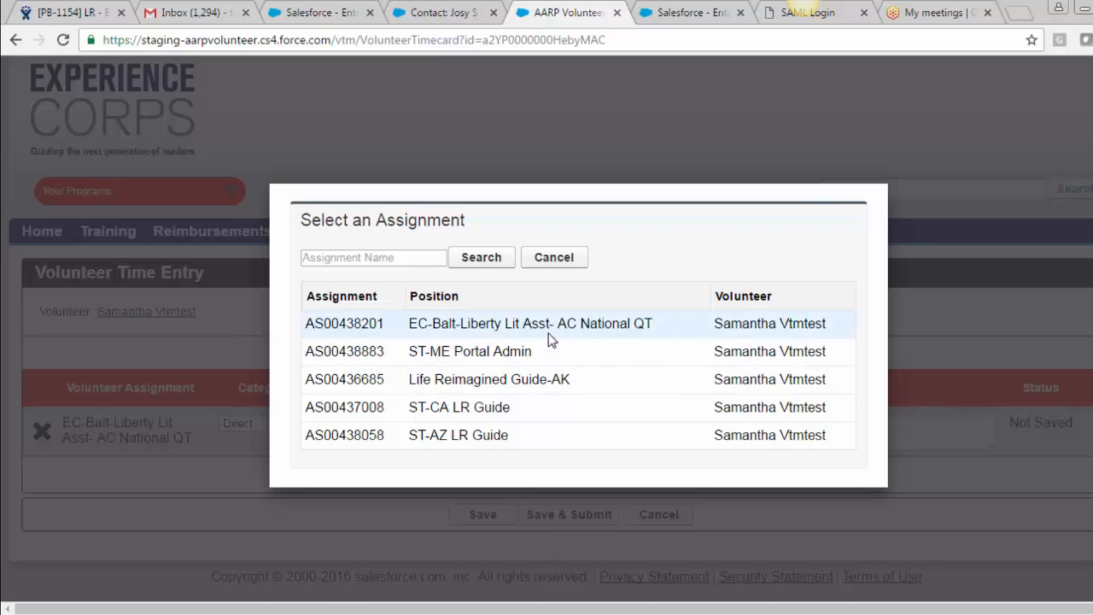
{"action": "left_click", "coordinate": [551, 273]}
{"action": "left_click", "coordinate": [745, 476]}
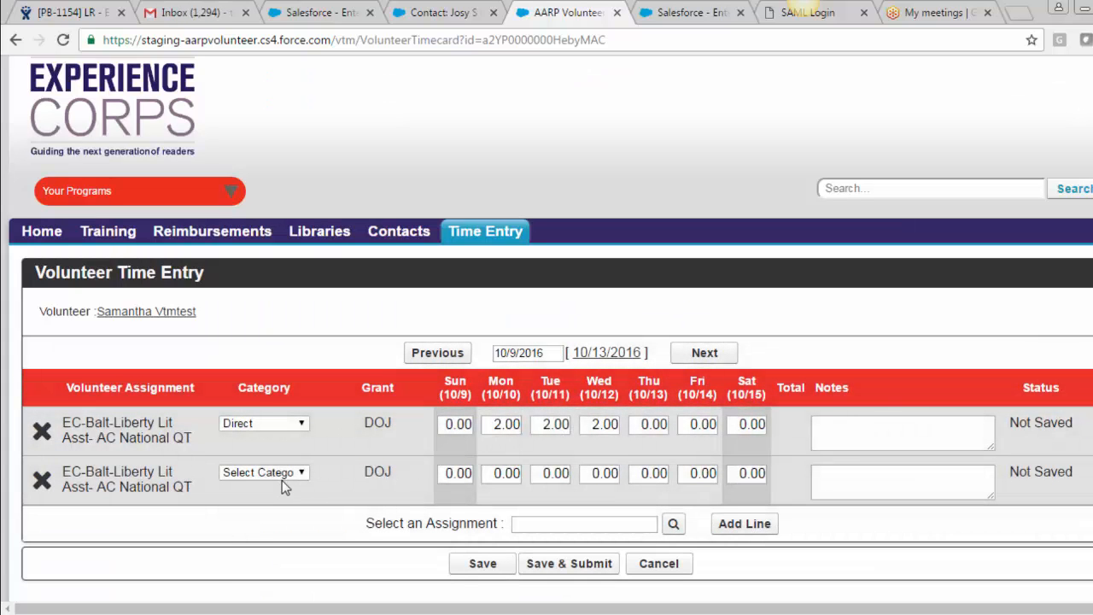
{"action": "left_click", "coordinate": [282, 476]}
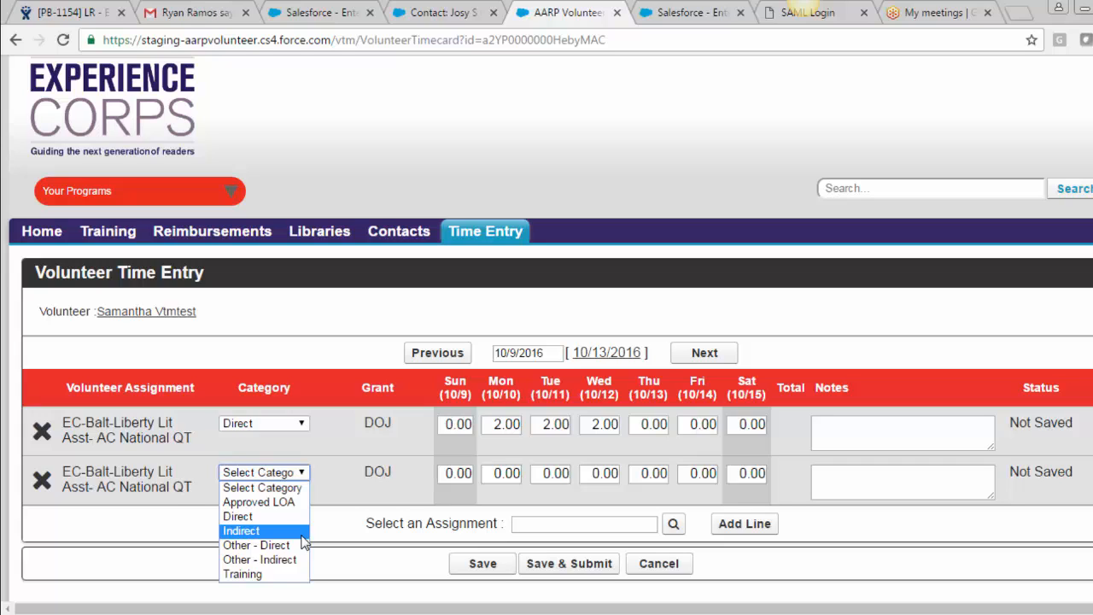
{"action": "left_click", "coordinate": [301, 534]}
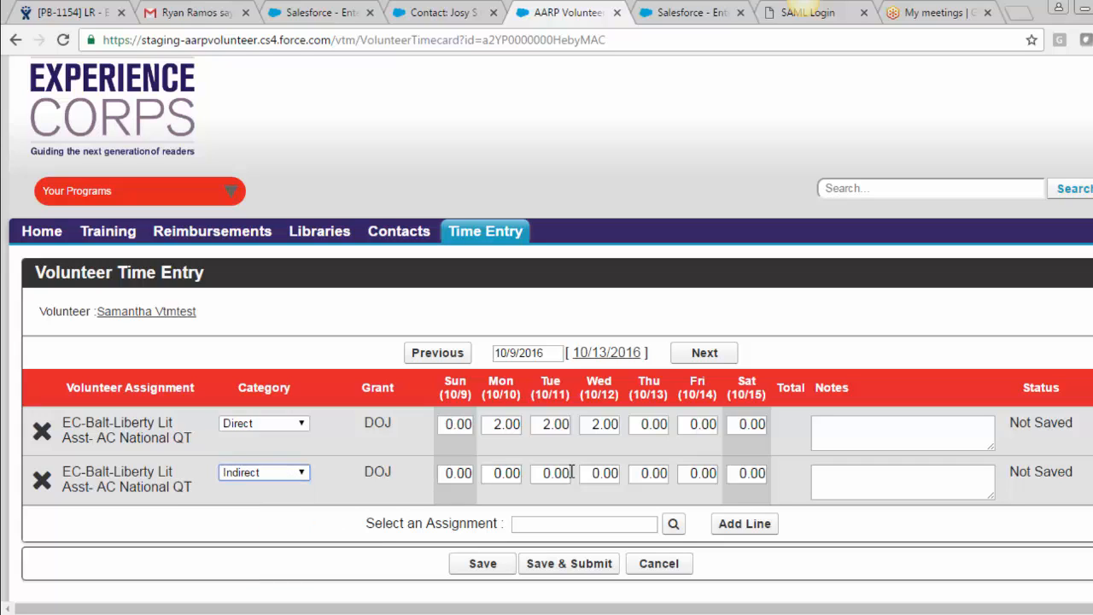
Step: Enter 3.00 hours each for Thursday 10/13 and Friday 10/14 on the Indirect line, leaving its notes blank
{"action": "left_click", "coordinate": [647, 474]}
{"action": "type", "text": "3.003"}
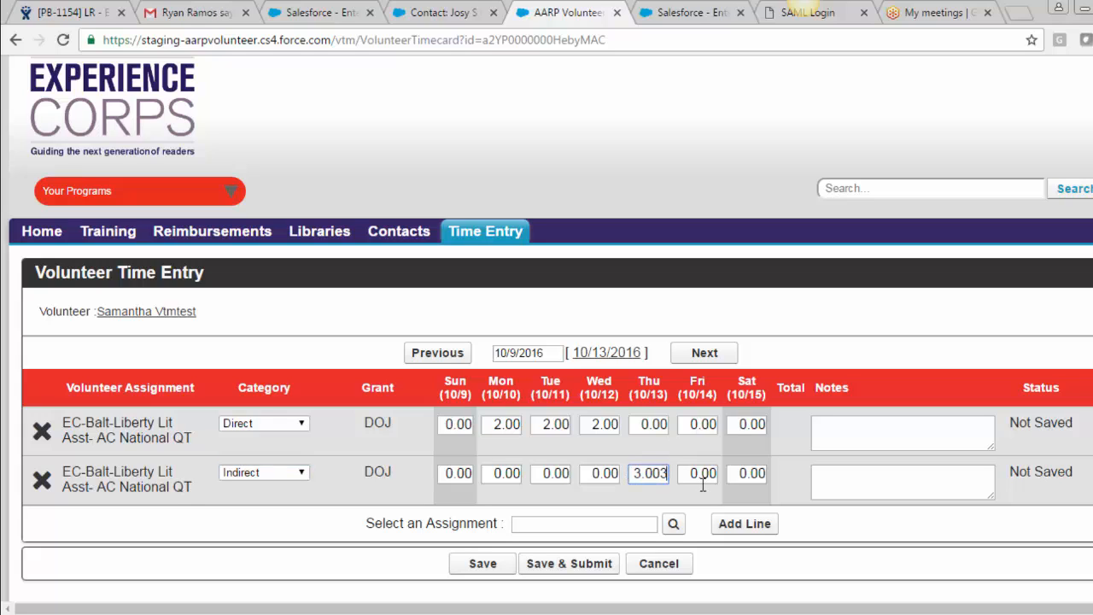
{"action": "left_click", "coordinate": [703, 475]}
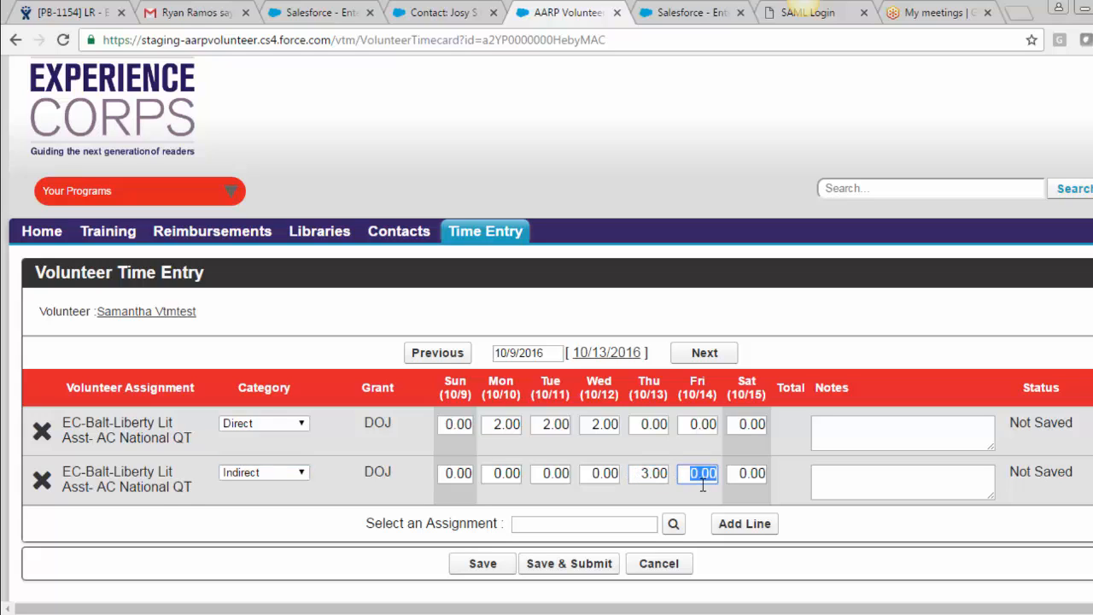
{"action": "type", "text": "3.00"}
{"action": "left_click", "coordinate": [814, 483]}
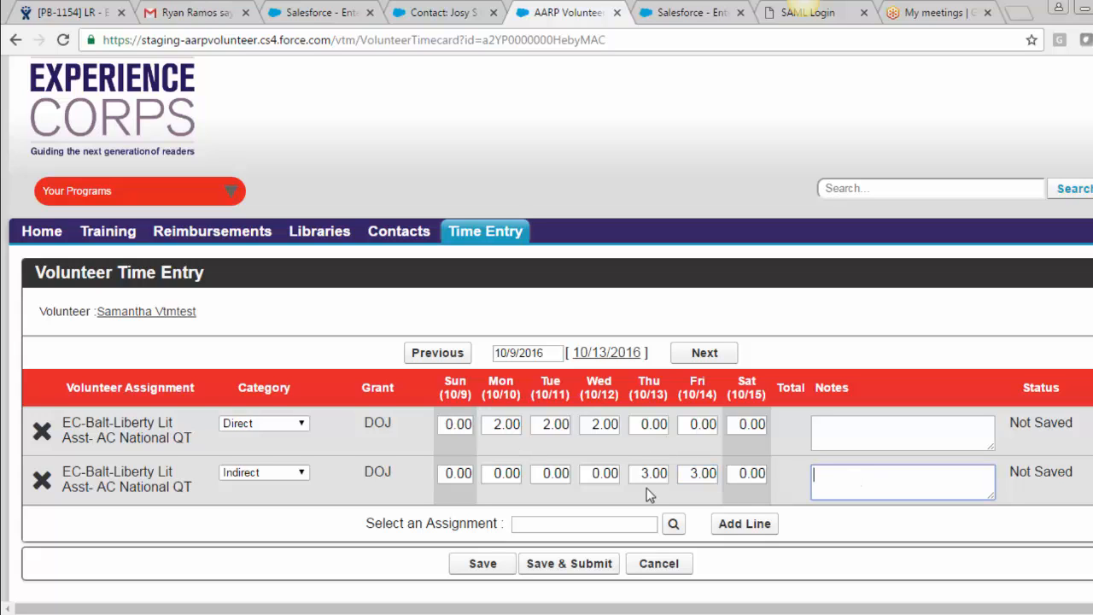
Step: Save the time entries for the week of 10/9/2016 and submit them for approval
{"action": "scroll", "coordinate": [647, 487], "scroll_direction": "down", "scroll_amount": 1}
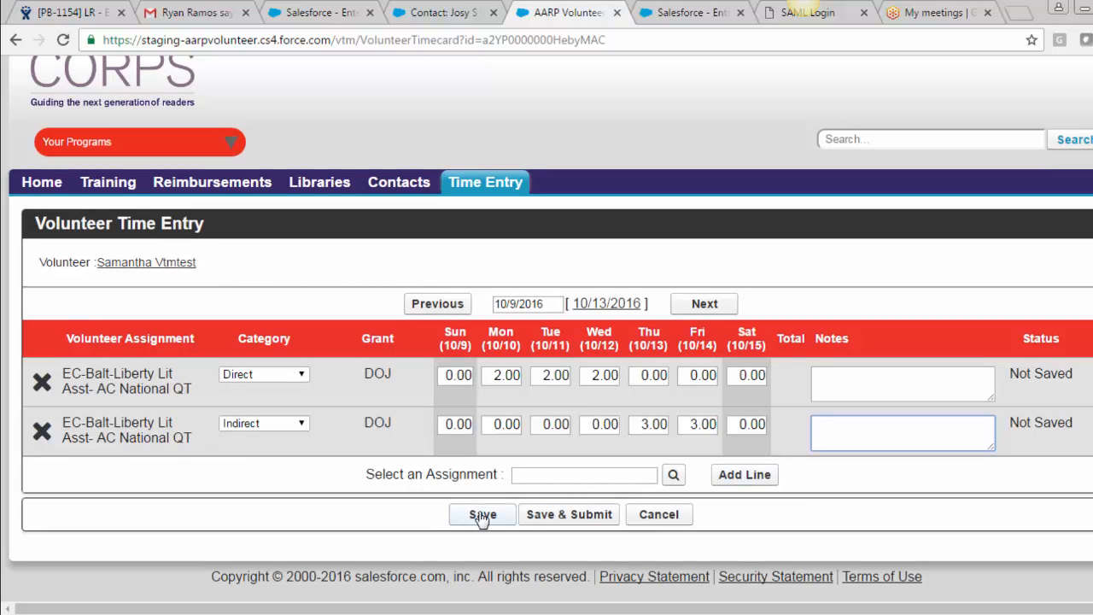
{"action": "left_click", "coordinate": [482, 515]}
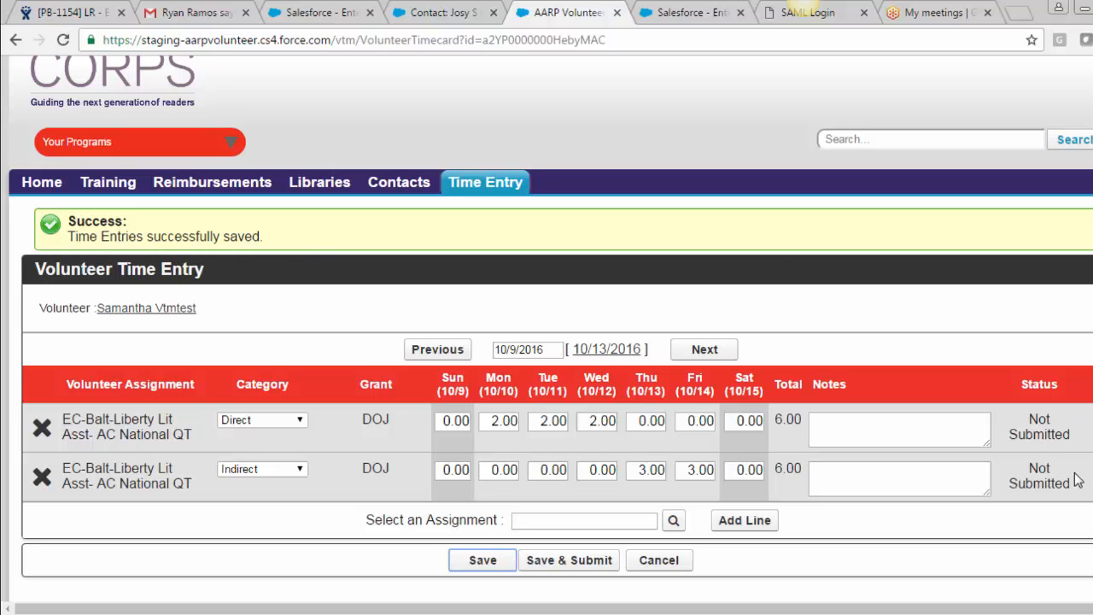
{"action": "scroll", "coordinate": [1077, 481], "scroll_direction": "down", "scroll_amount": 1}
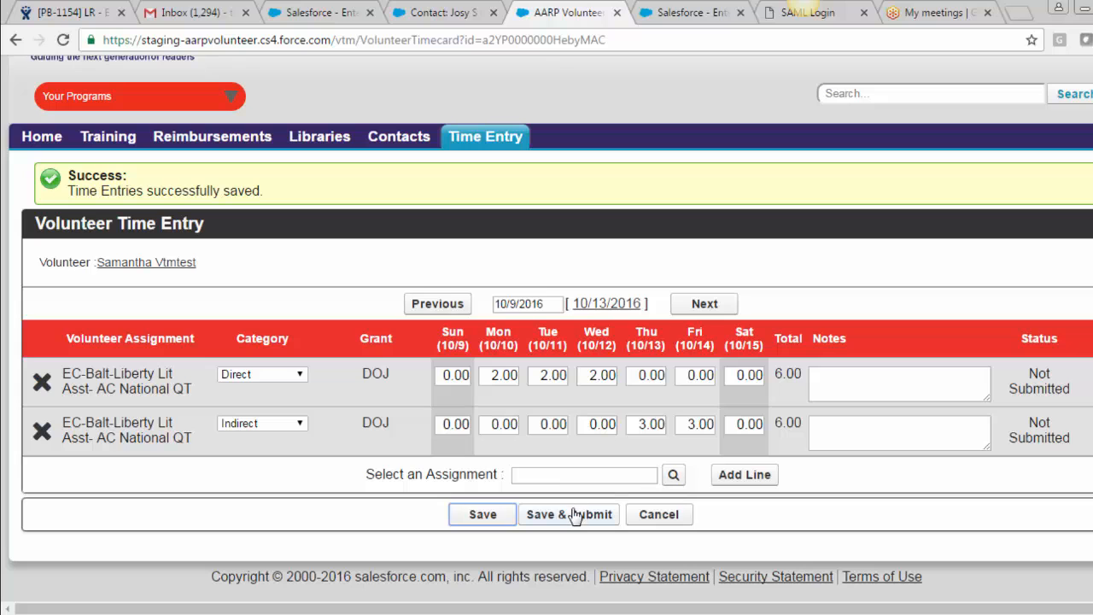
{"action": "left_click", "coordinate": [572, 514]}
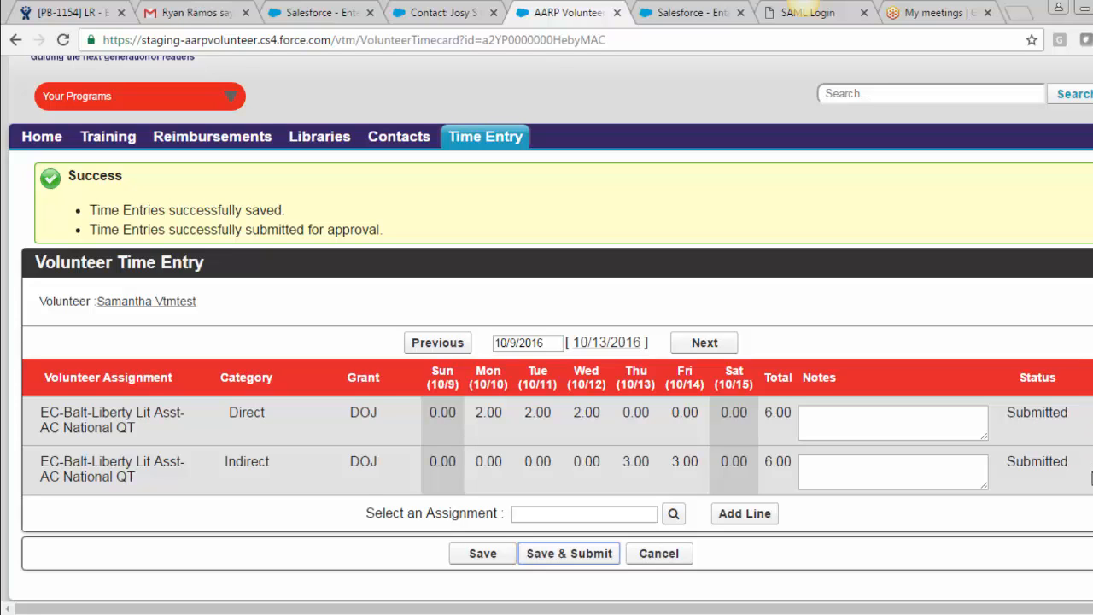
{"action": "scroll", "coordinate": [1091, 478], "scroll_direction": "down", "scroll_amount": 1}
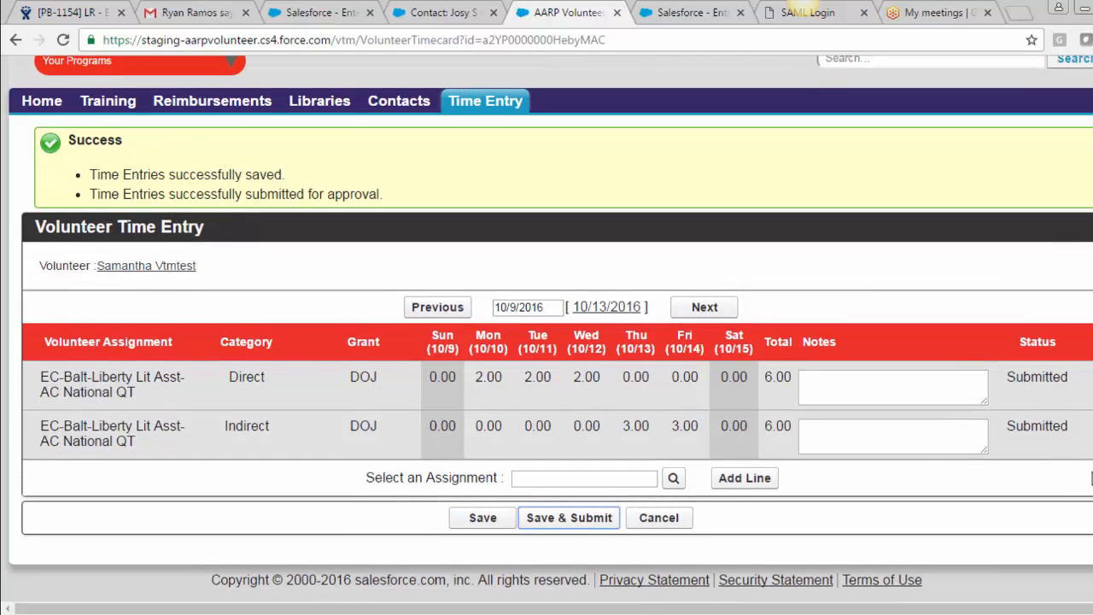
Step: Return to the Time Entry page and check the list of entries pending approval and the existing time entries
{"action": "scroll", "coordinate": [649, 345], "scroll_direction": "up", "scroll_amount": 2}
{"action": "left_click", "coordinate": [472, 214]}
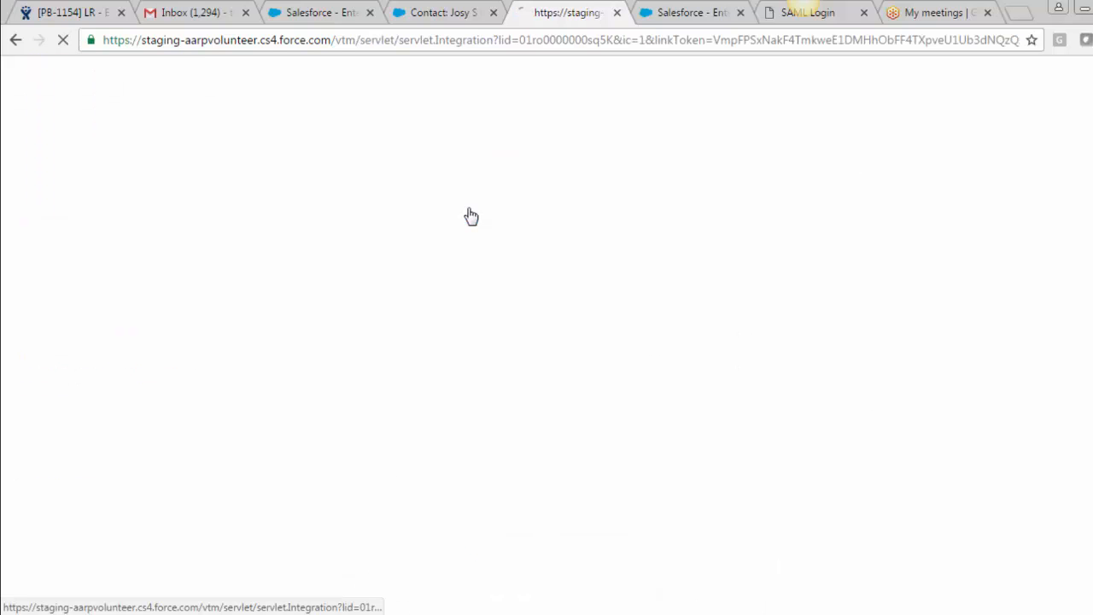
{"action": "scroll", "coordinate": [948, 421], "scroll_direction": "down", "scroll_amount": 5}
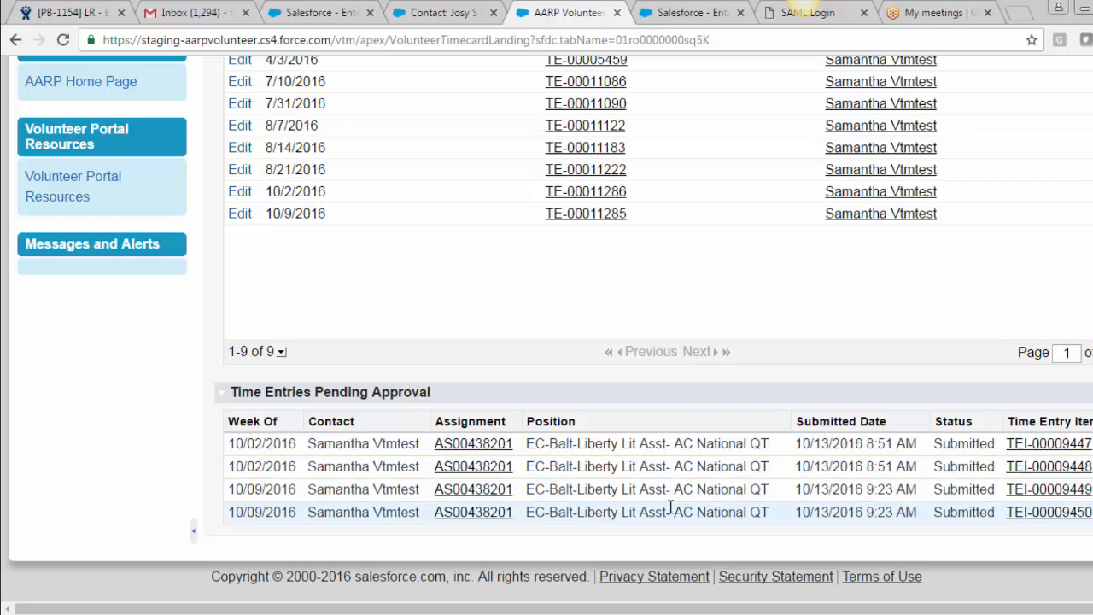
{"action": "scroll", "coordinate": [670, 507], "scroll_direction": "up", "scroll_amount": 4}
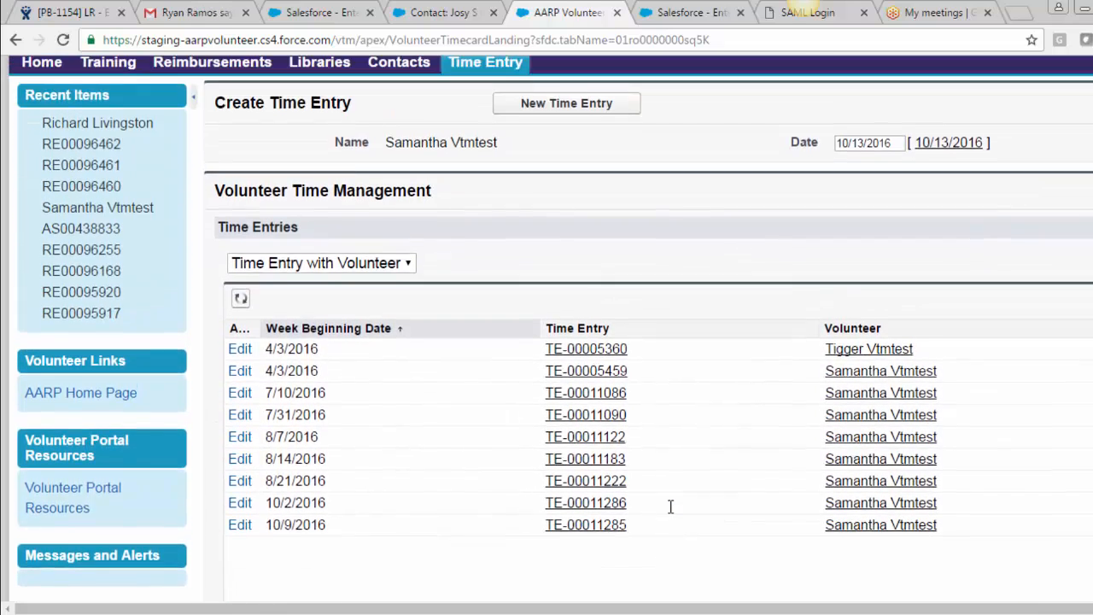
{"action": "scroll", "coordinate": [670, 507], "scroll_direction": "up", "scroll_amount": 2}
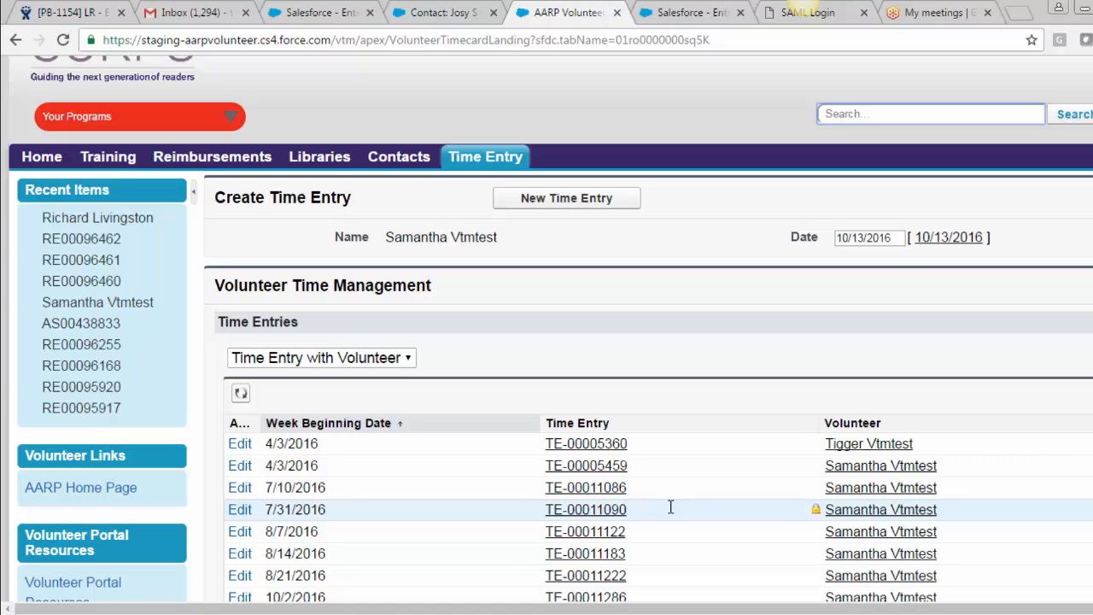
{"action": "scroll", "coordinate": [671, 507], "scroll_direction": "up", "scroll_amount": 3}
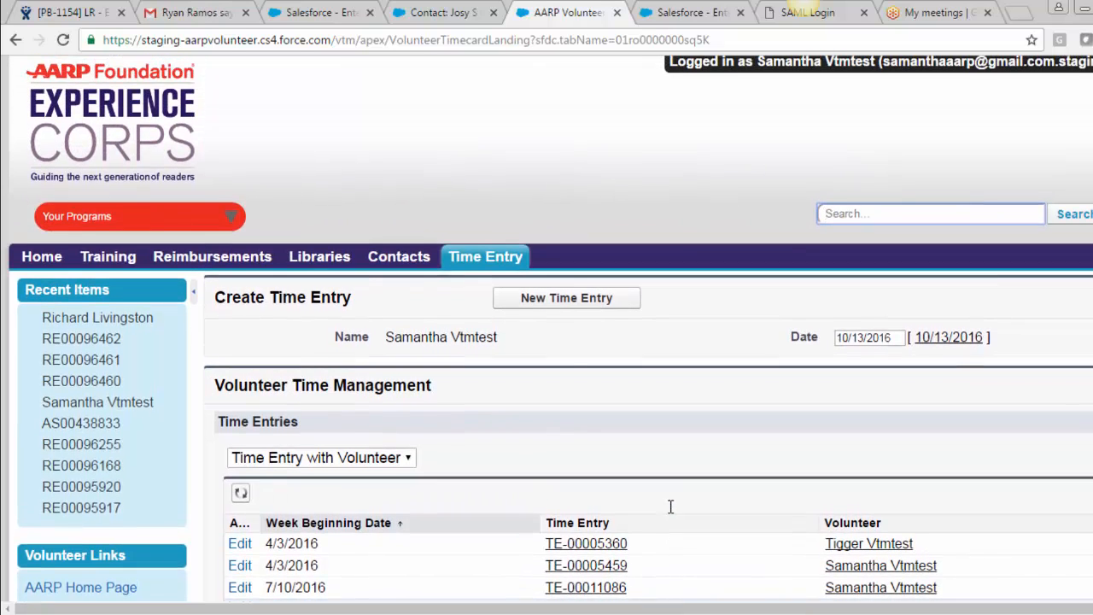